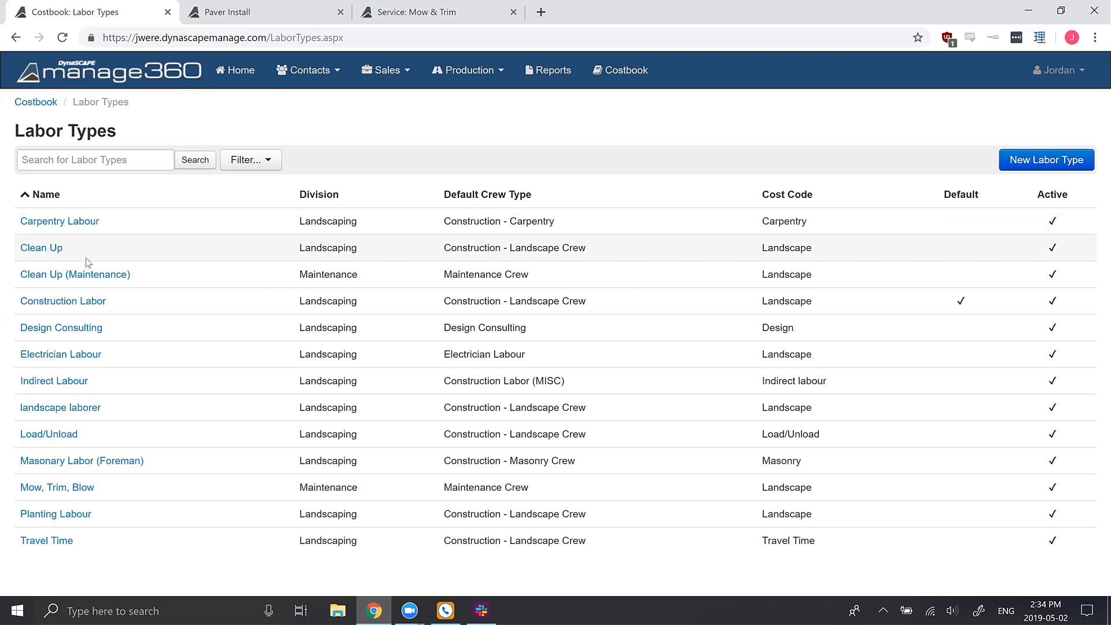
# Step: Open the Clean Up labor type, review its construction default quantity, and enable it as a general condition for maintenance
pyautogui.click(57, 250)
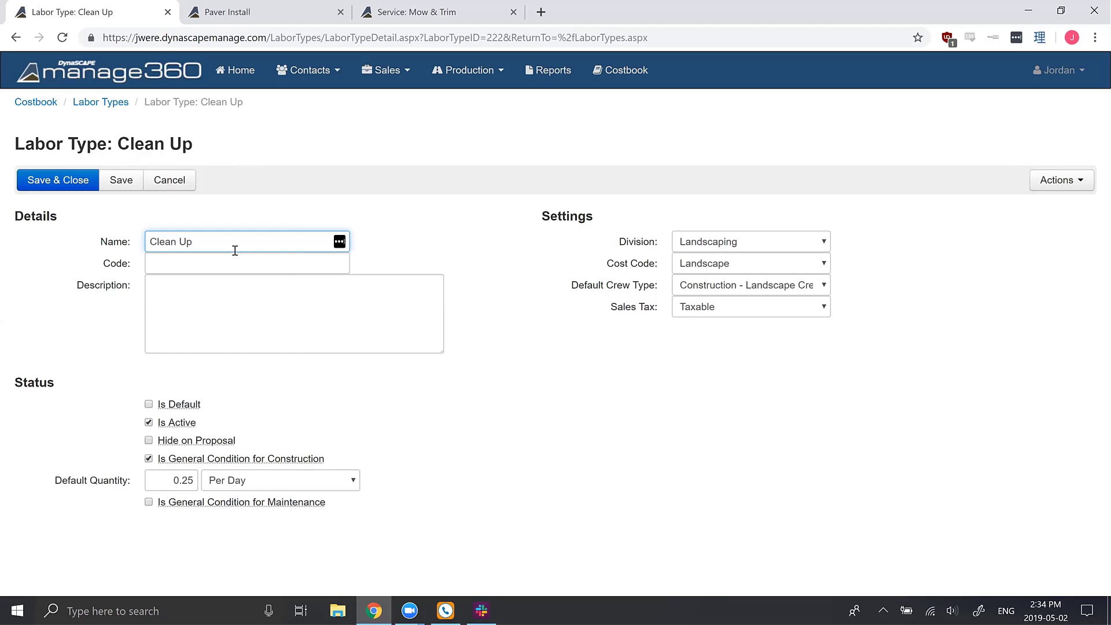
pyautogui.moveTo(219, 243); pyautogui.dragTo(147, 240)
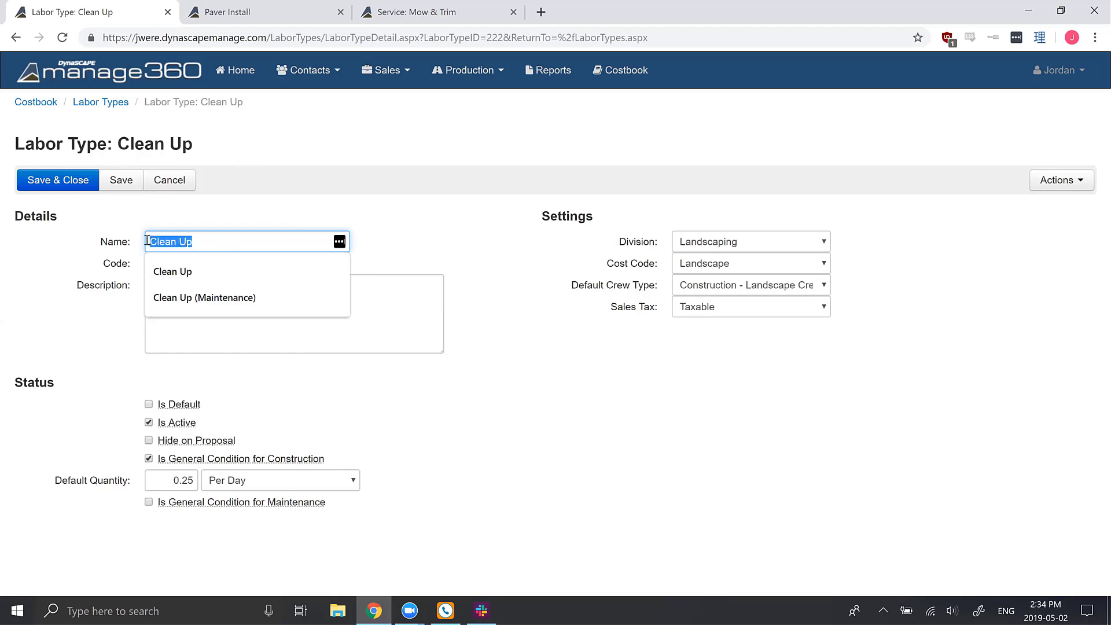
pyautogui.click(92, 334)
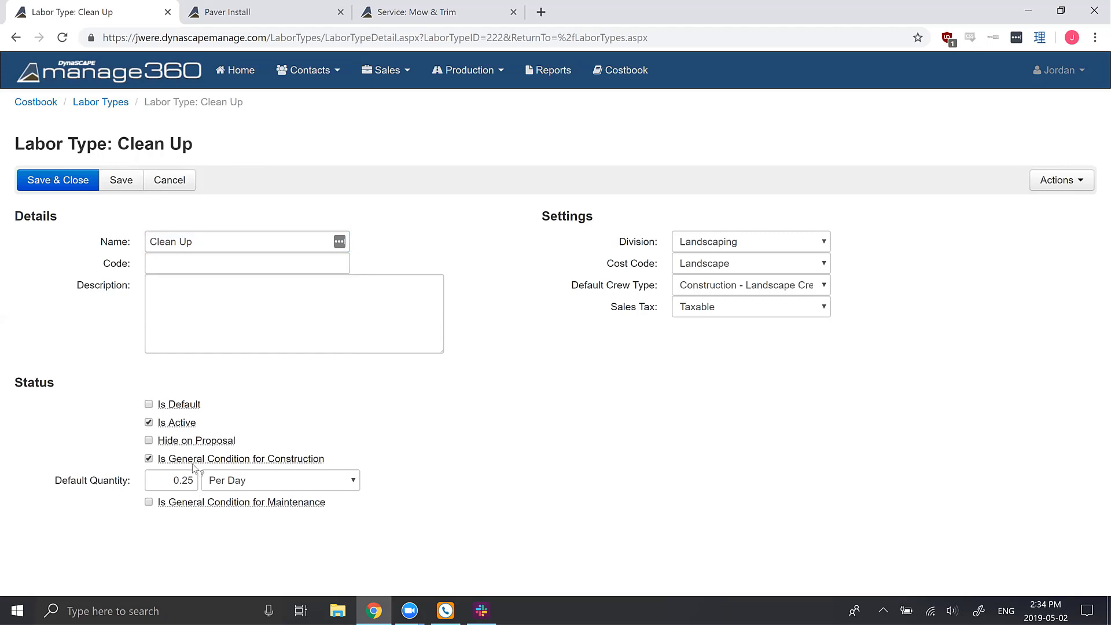
pyautogui.moveTo(178, 462)
pyautogui.moveTo(212, 507)
pyautogui.click(165, 480)
pyautogui.hotkey('ctrl', 'a')
pyautogui.click(227, 485)
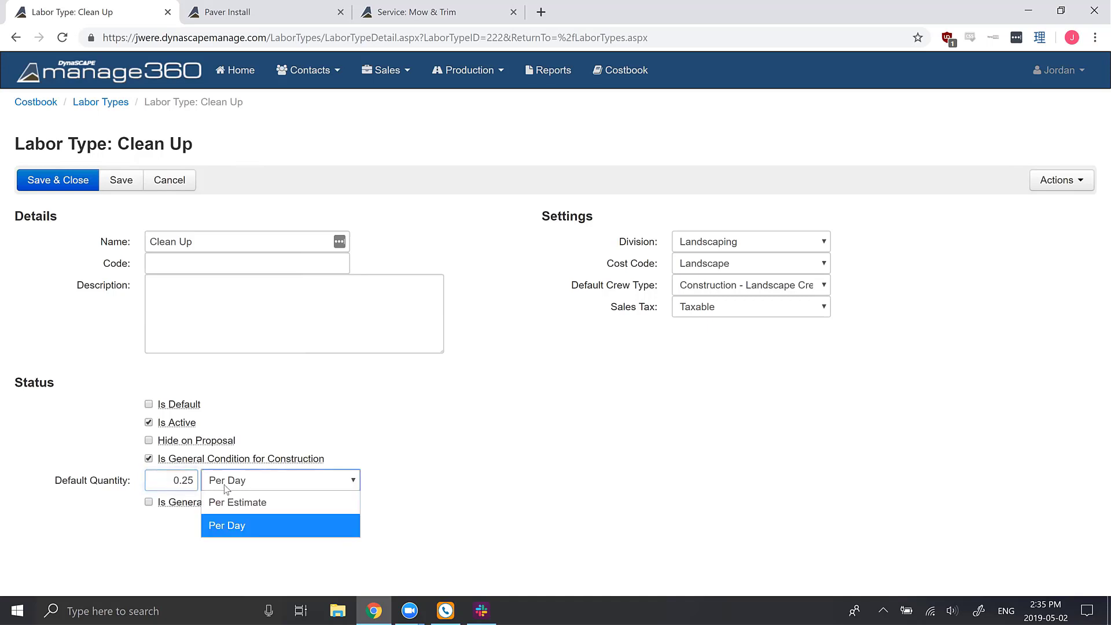
pyautogui.click(276, 509)
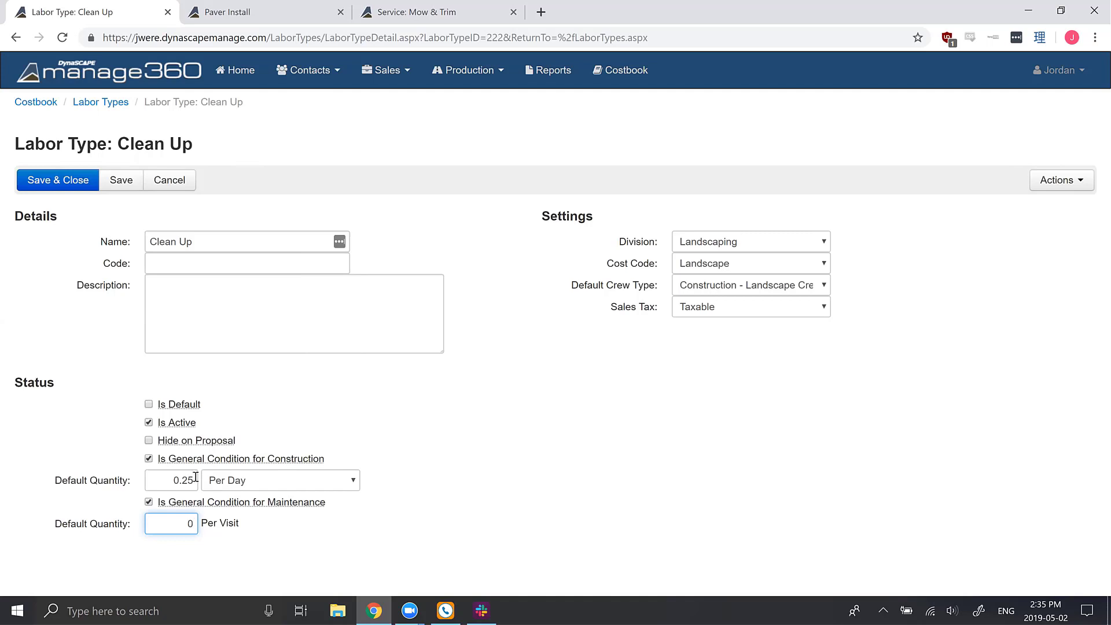
# Step: Try the construction default quantity as Per Estimate and with the construction condition disabled, restoring the enabled condition and Per Day
pyautogui.click(293, 482)
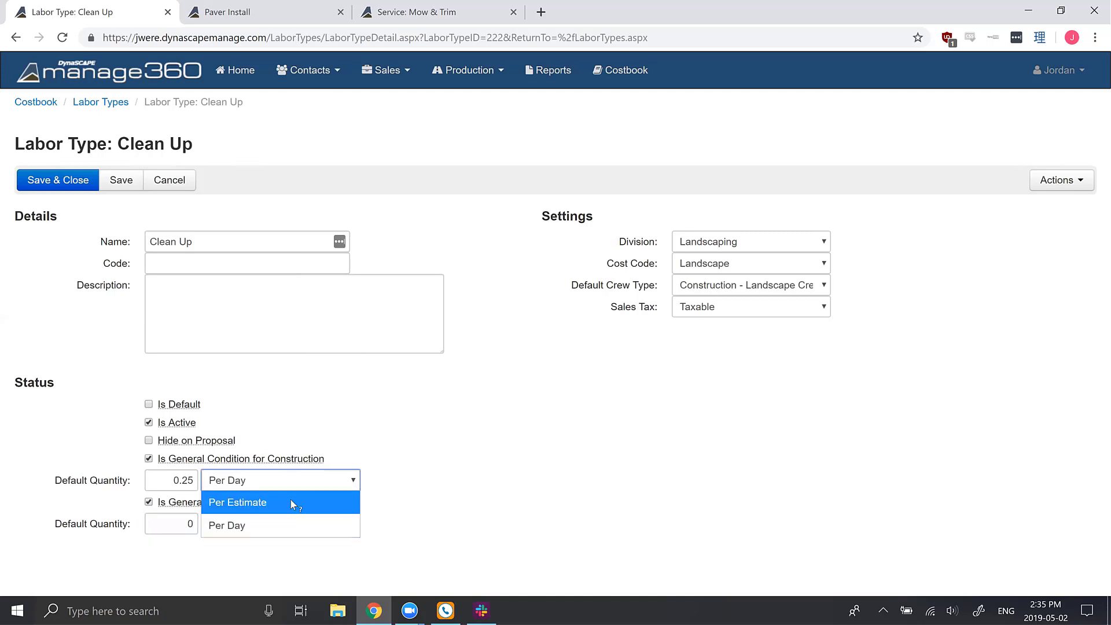
pyautogui.click(293, 504)
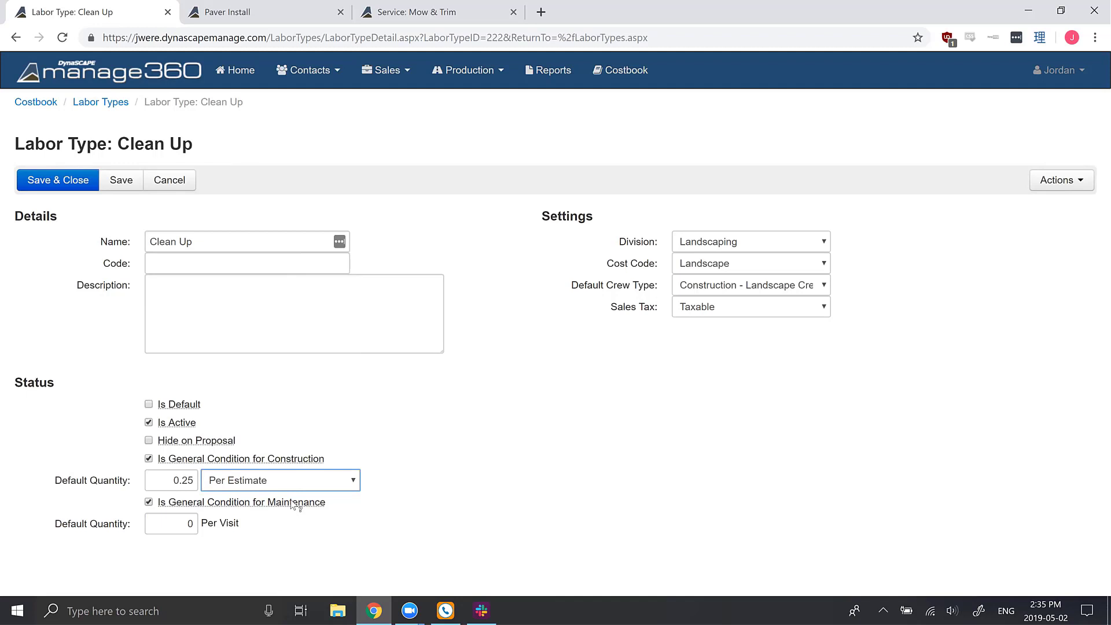
pyautogui.click(244, 468)
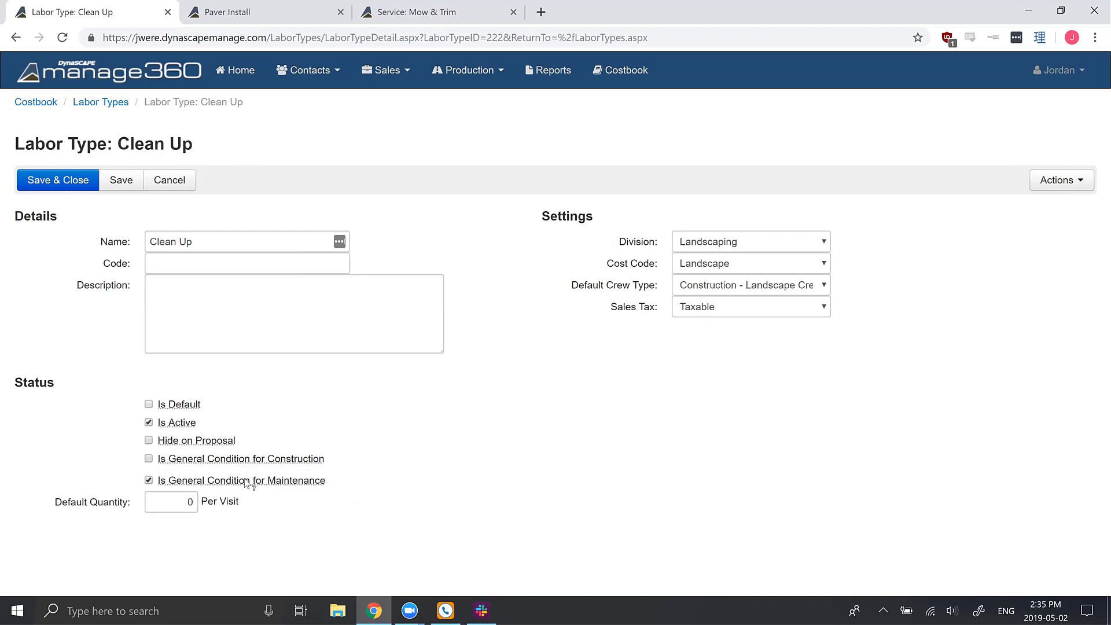
pyautogui.click(176, 469)
pyautogui.click(234, 492)
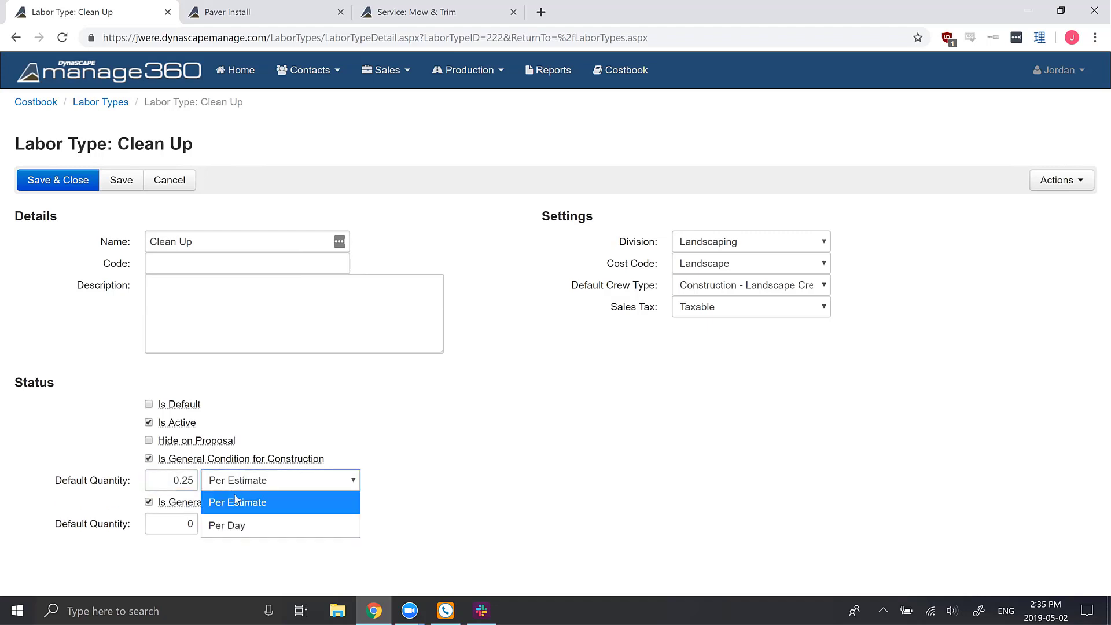
pyautogui.click(237, 521)
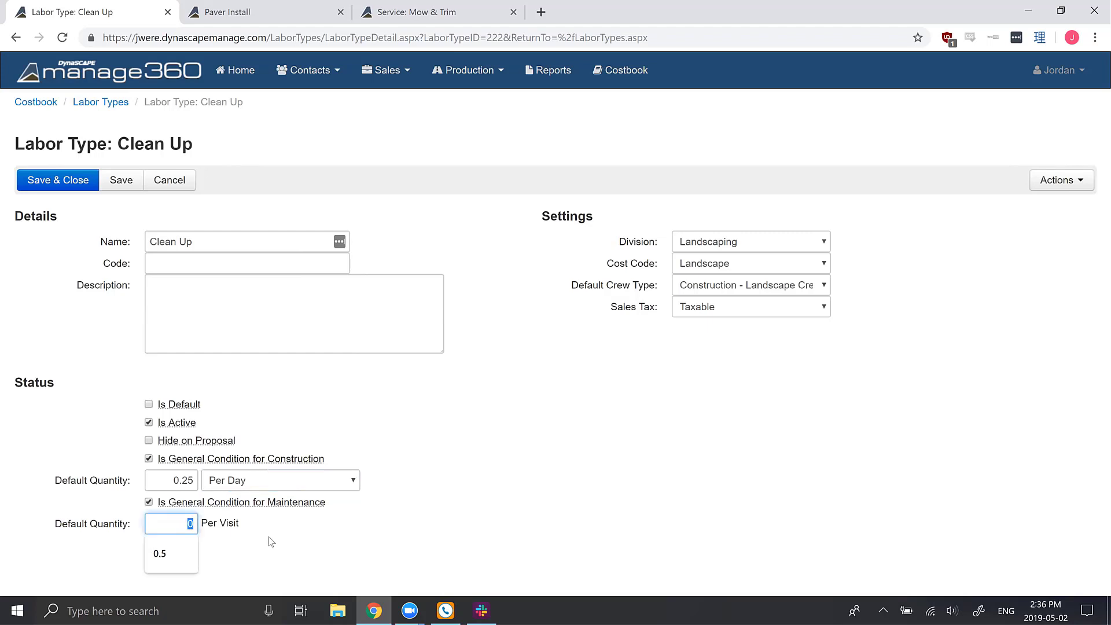
# Step: Set the Clean Up labor type's maintenance default quantity to .5 per visit
pyautogui.write('.5')
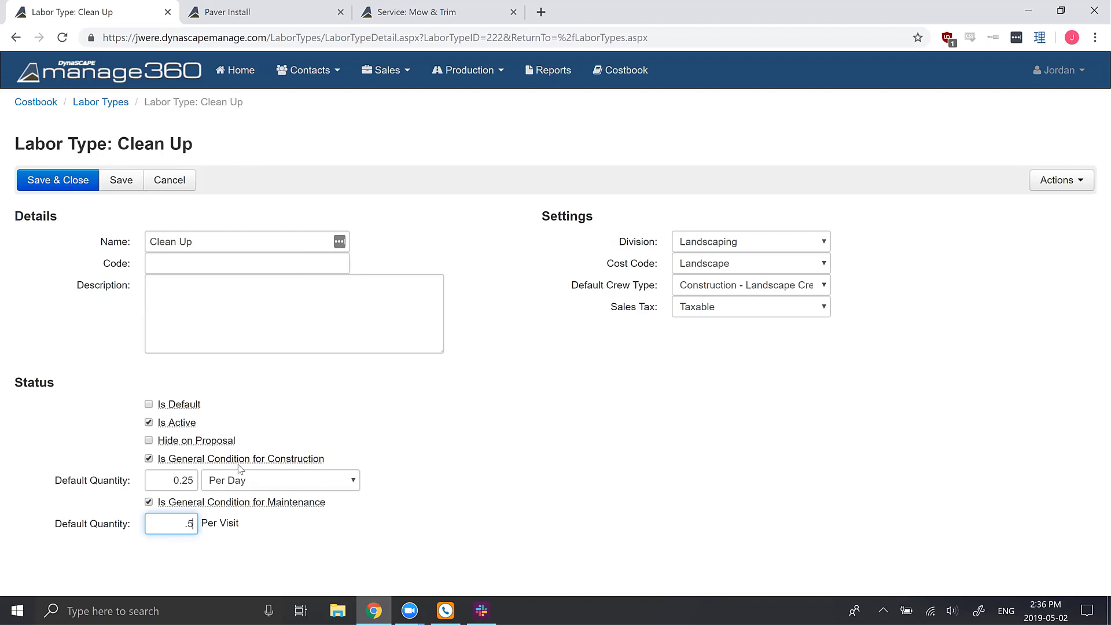
# Step: Switch to the Paver Install estimate, dismiss General Conditions without updating, and review the Front Yard Garden Bed and Paver Patio work areas
pyautogui.click(317, 4)
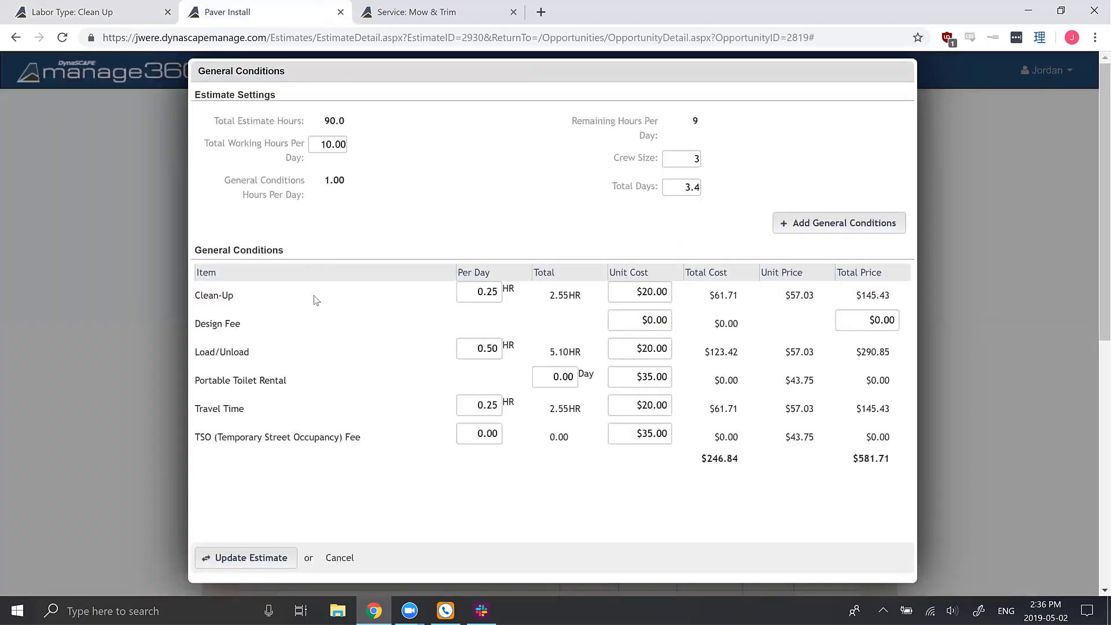
pyautogui.click(339, 558)
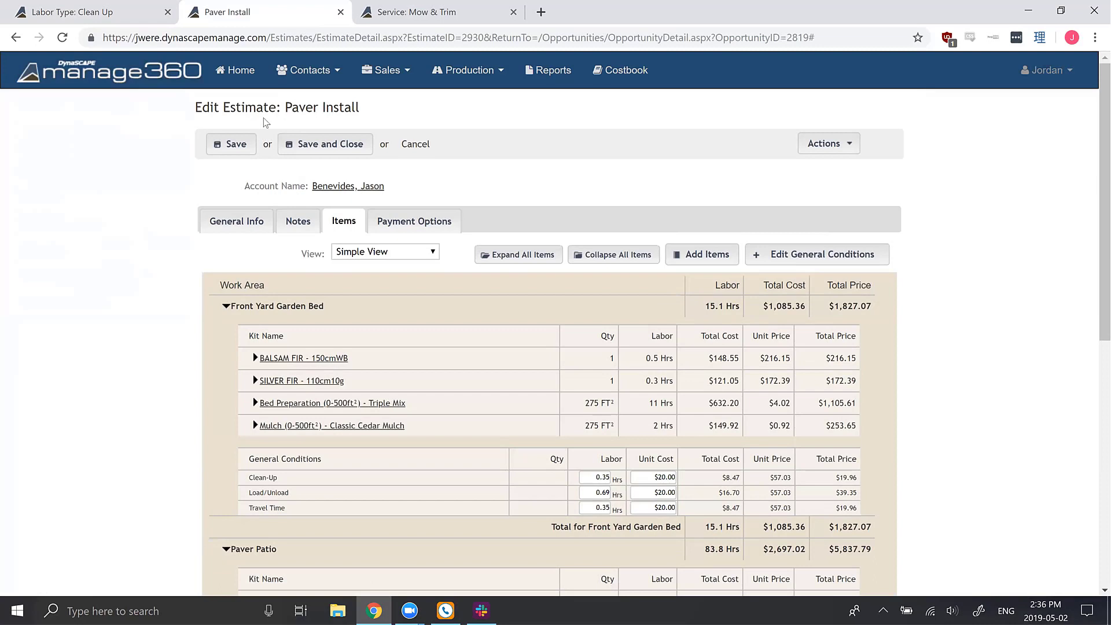
pyautogui.moveTo(277, 108); pyautogui.dragTo(370, 111)
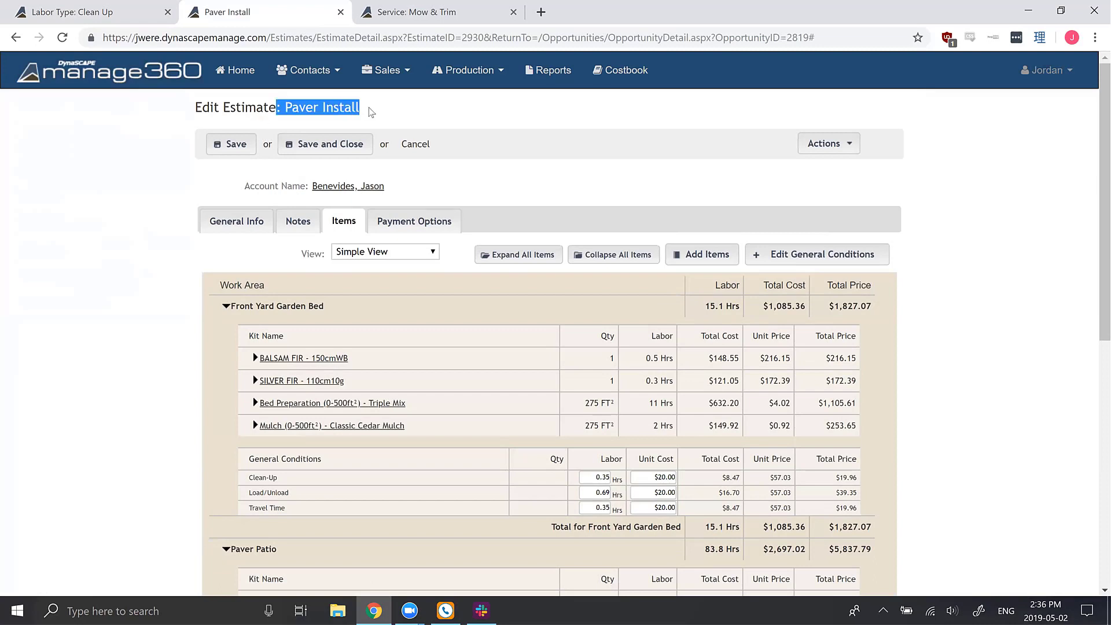
pyautogui.scroll(-1, 632, 169)
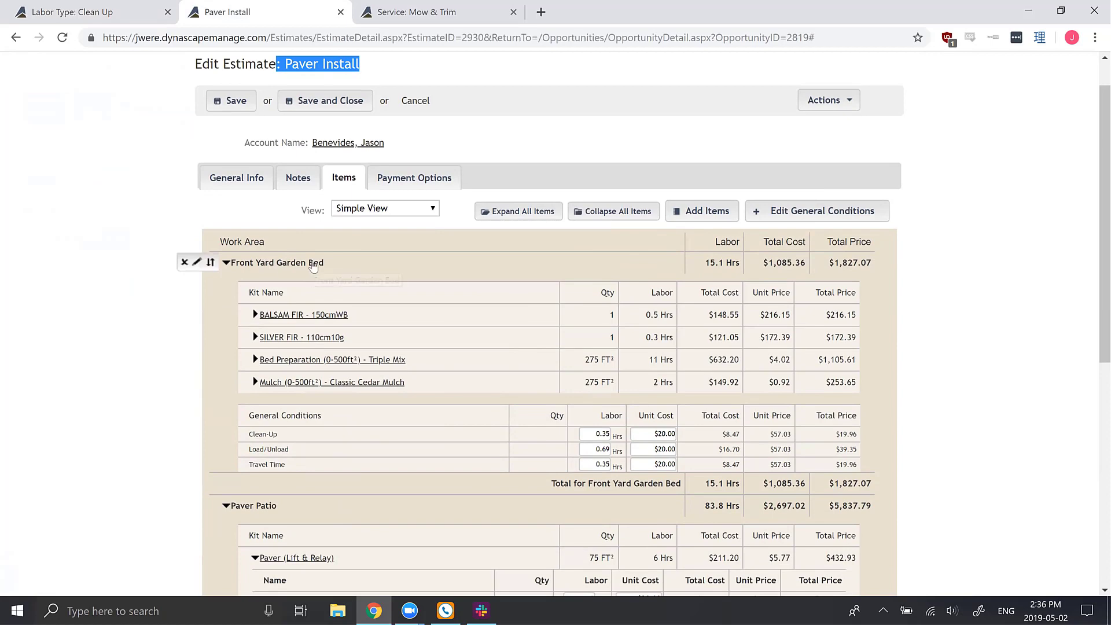
pyautogui.scroll(-2, 243, 434)
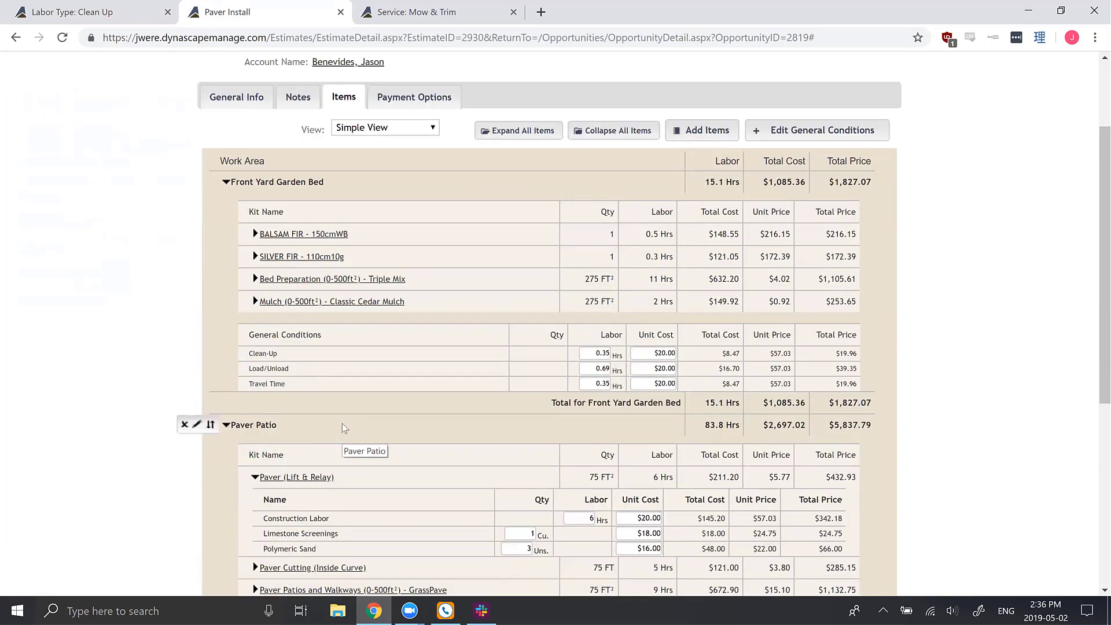
pyautogui.scroll(-2, 344, 428)
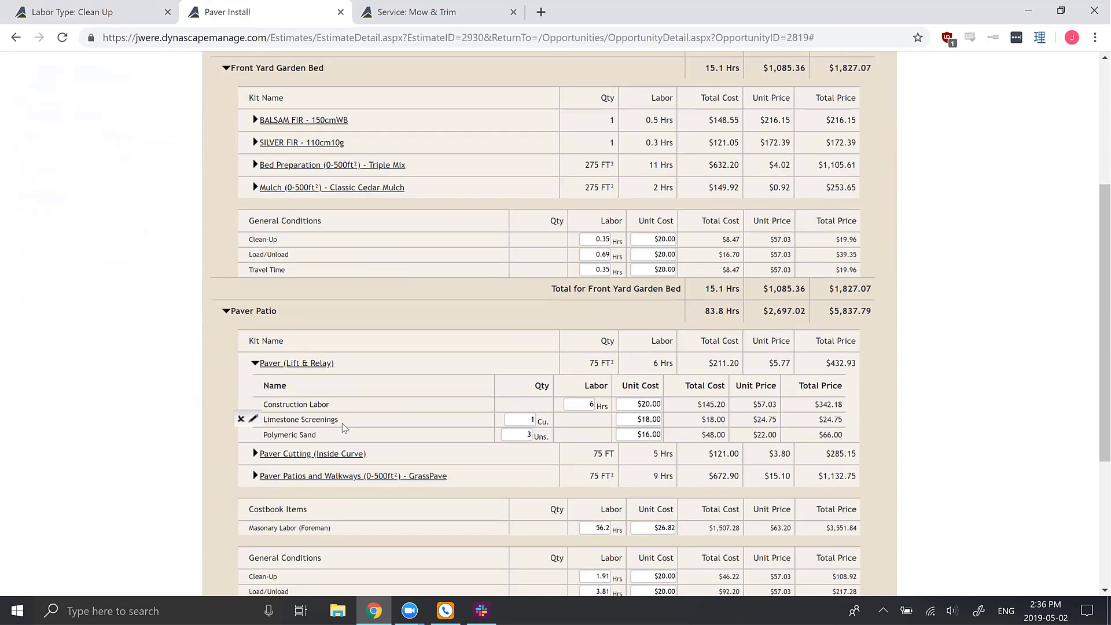
pyautogui.scroll(-1, 342, 423)
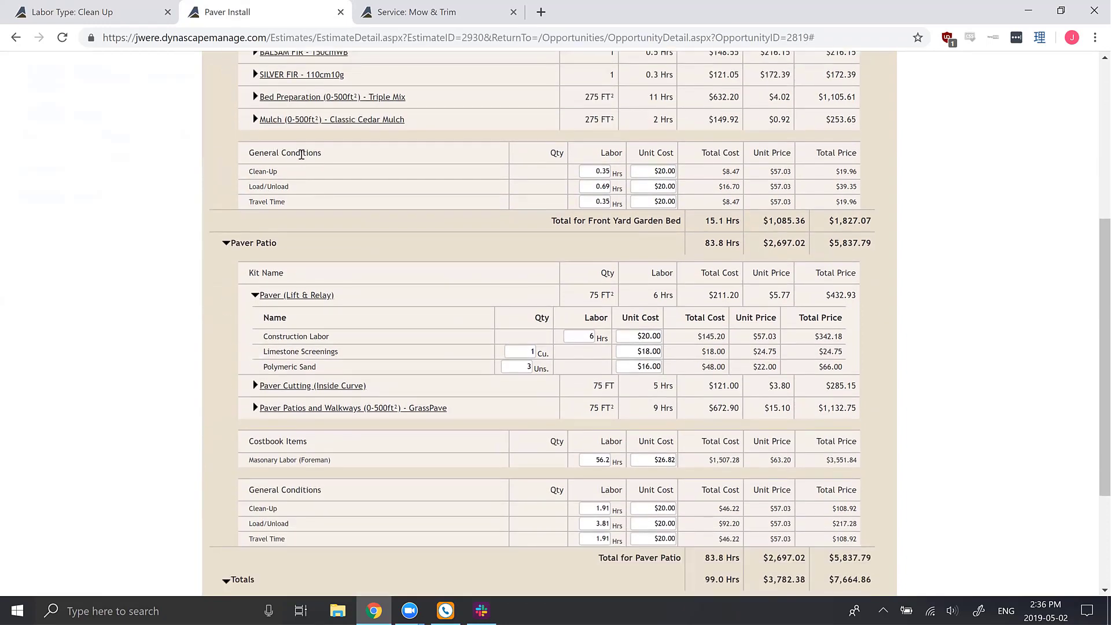
pyautogui.scroll(1, 301, 155)
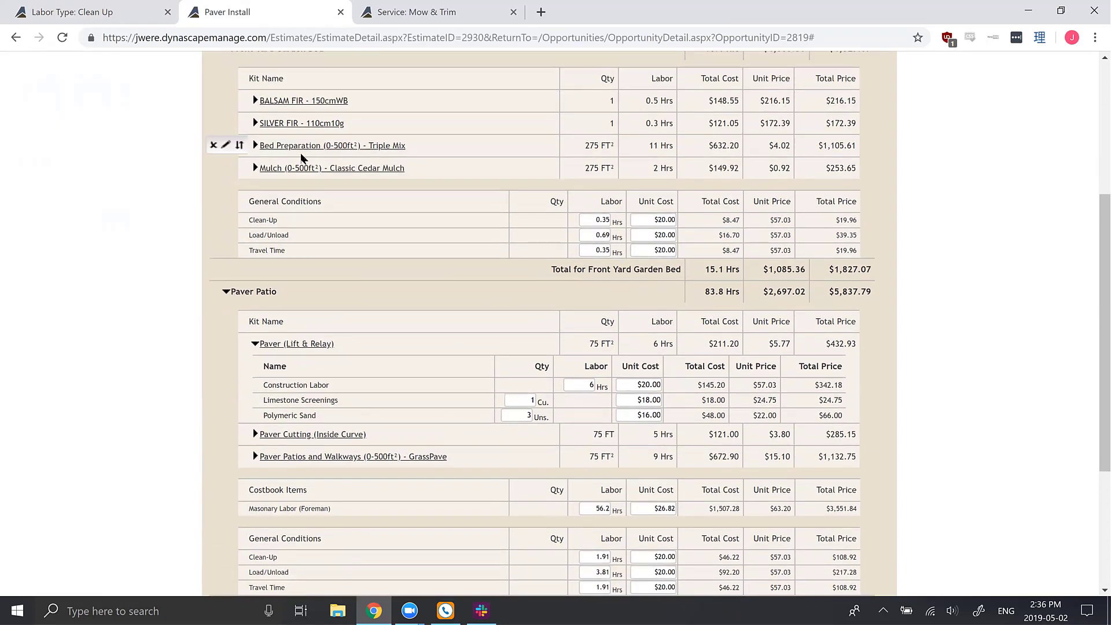
# Step: Collapse the Paver (Lift & Relay) kit and examine the kits, costbook items and general conditions in the Paver Patio work area
pyautogui.click(300, 345)
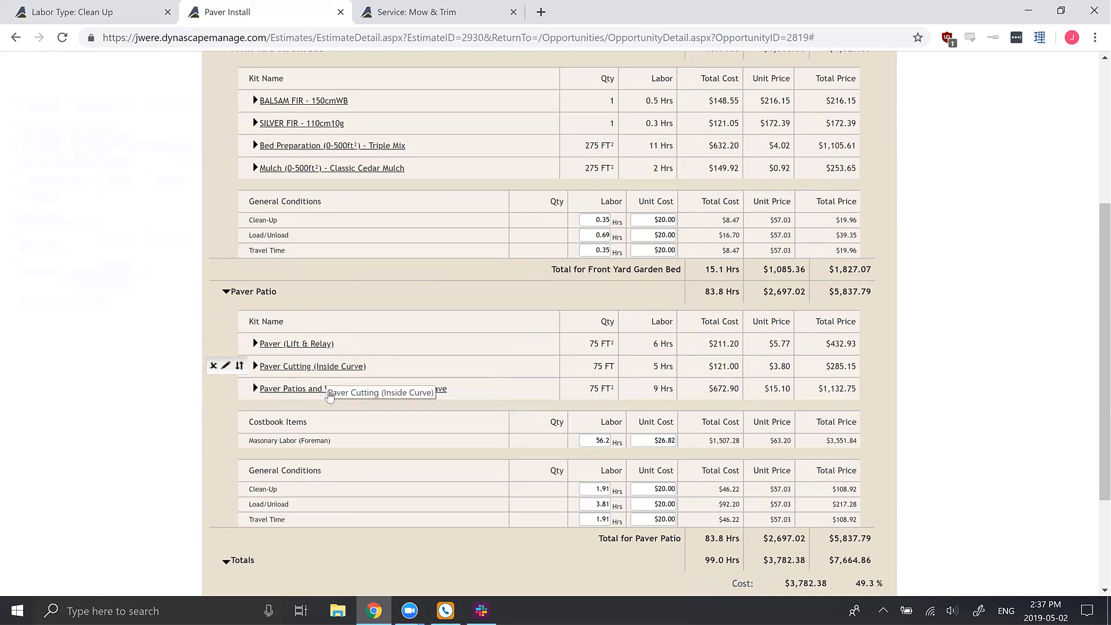
pyautogui.moveTo(249, 421); pyautogui.dragTo(307, 425)
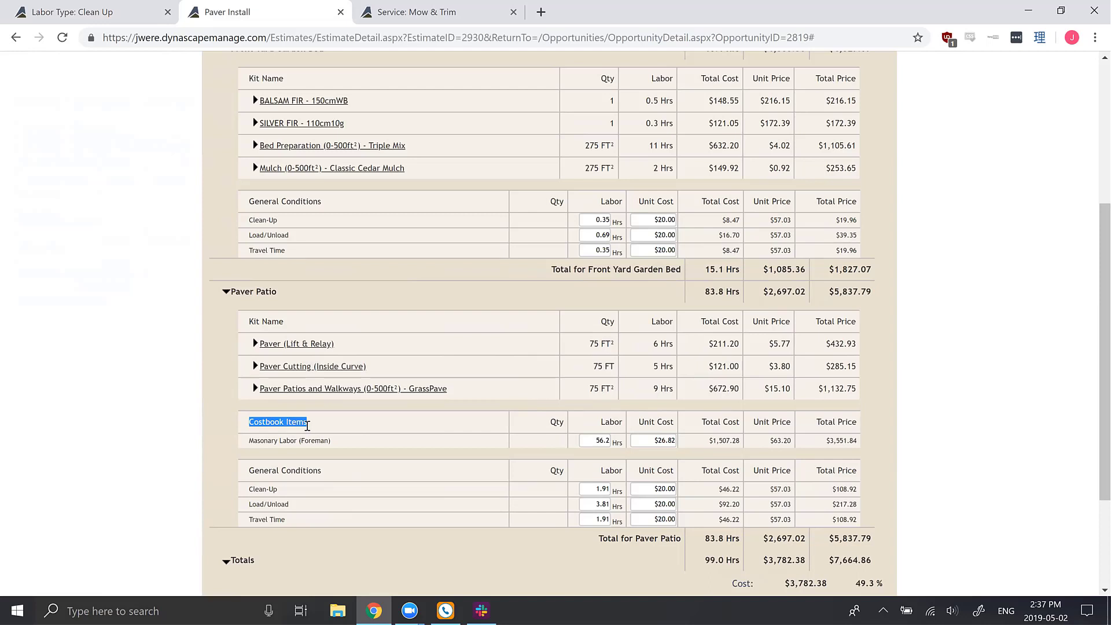
pyautogui.moveTo(322, 471); pyautogui.dragTo(225, 471)
pyautogui.moveTo(254, 294)
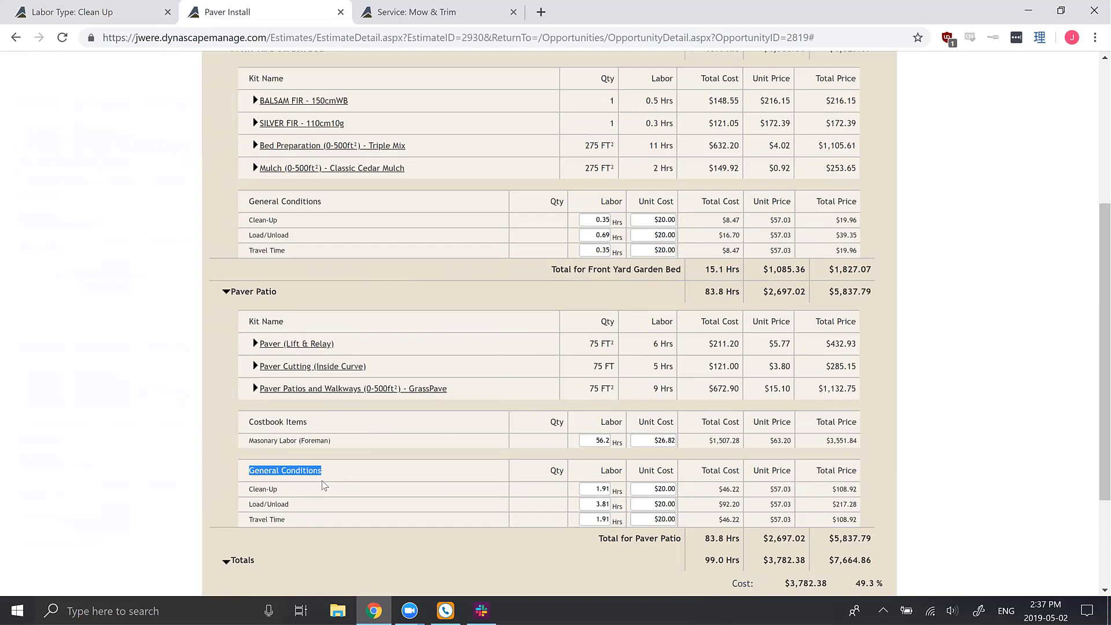
pyautogui.click(338, 478)
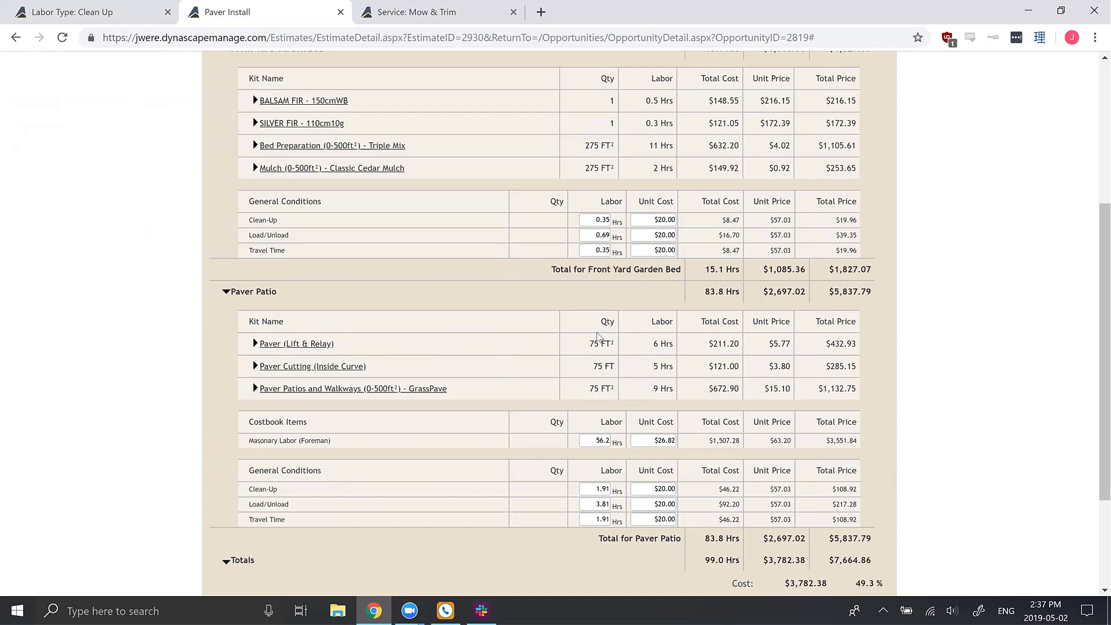
pyautogui.scroll(2, 598, 337)
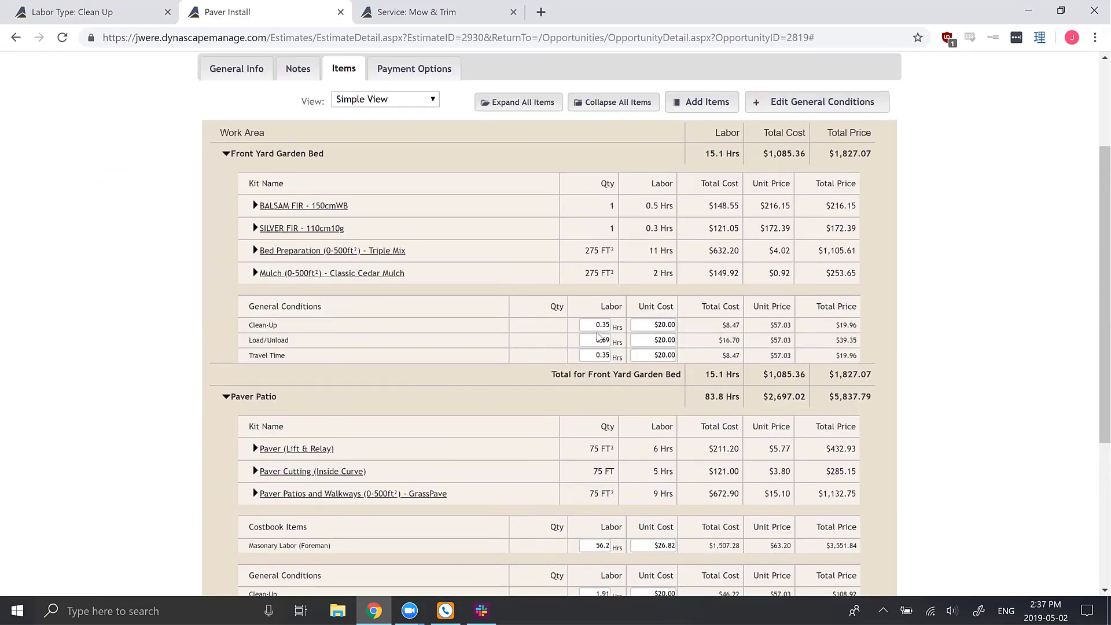
pyautogui.scroll(2, 598, 336)
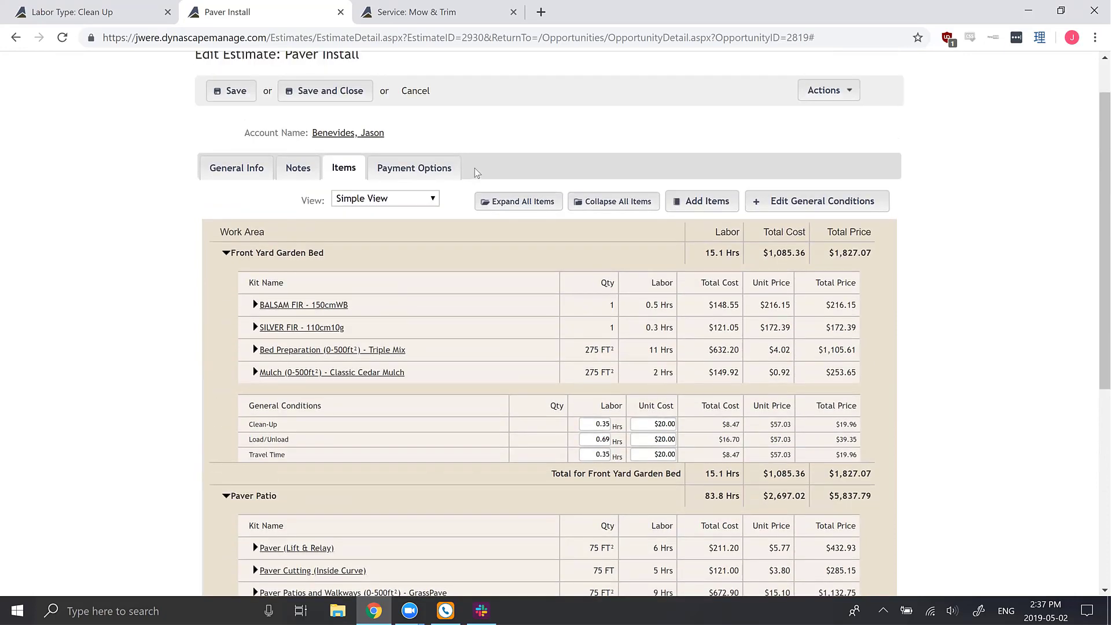
pyautogui.scroll(1, 475, 172)
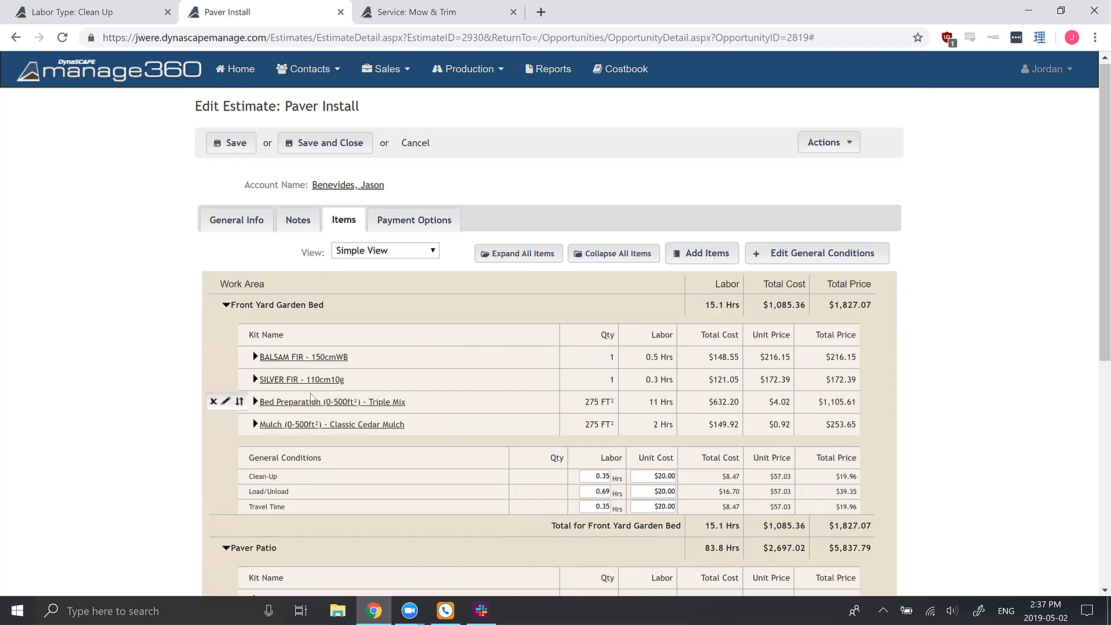
# Step: Set Planting Labour in the BALSAM FIR - 150cmWB kit to 0.6 hours, save the estimate, and answer the general conditions recalculation prompt
pyautogui.click(307, 358)
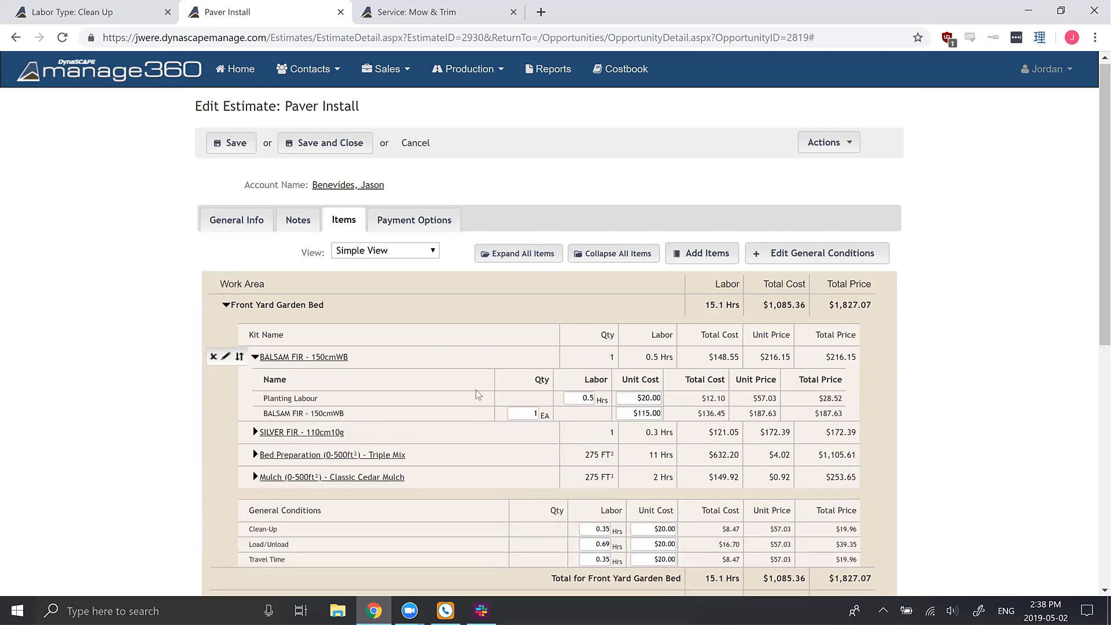
pyautogui.click(592, 400)
pyautogui.press('BackSpace')
pyautogui.write('6')
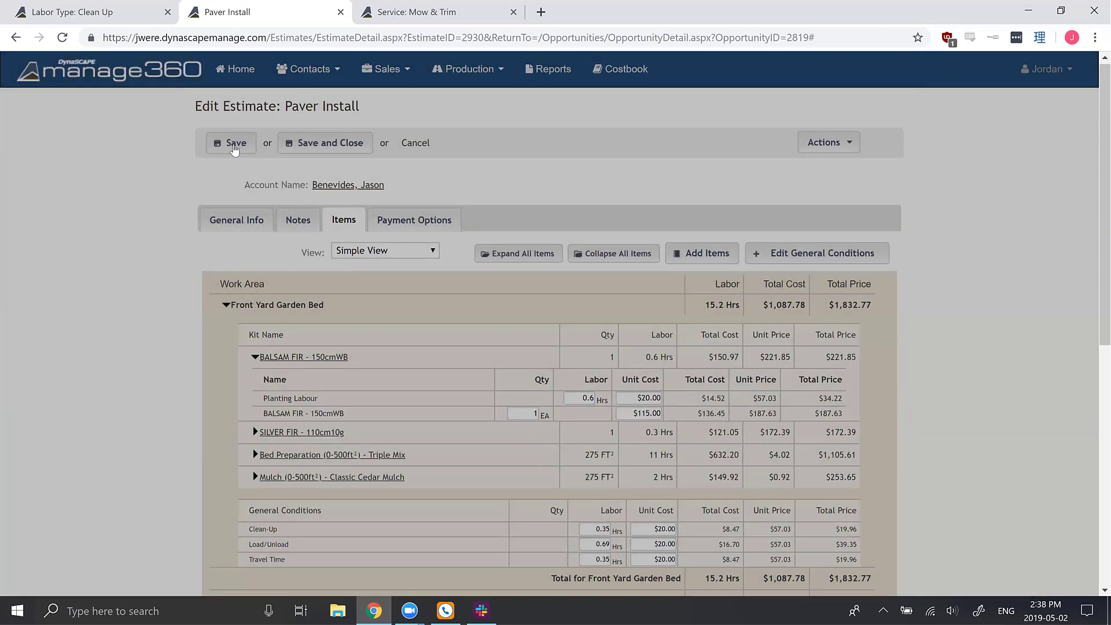
pyautogui.click(235, 146)
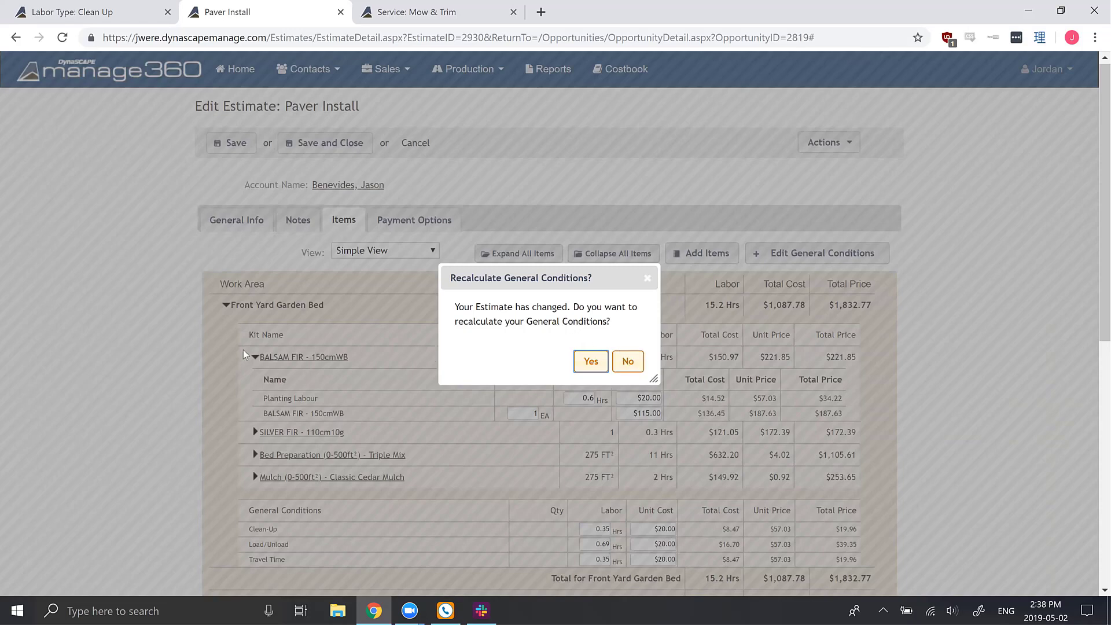
pyautogui.press('Return')
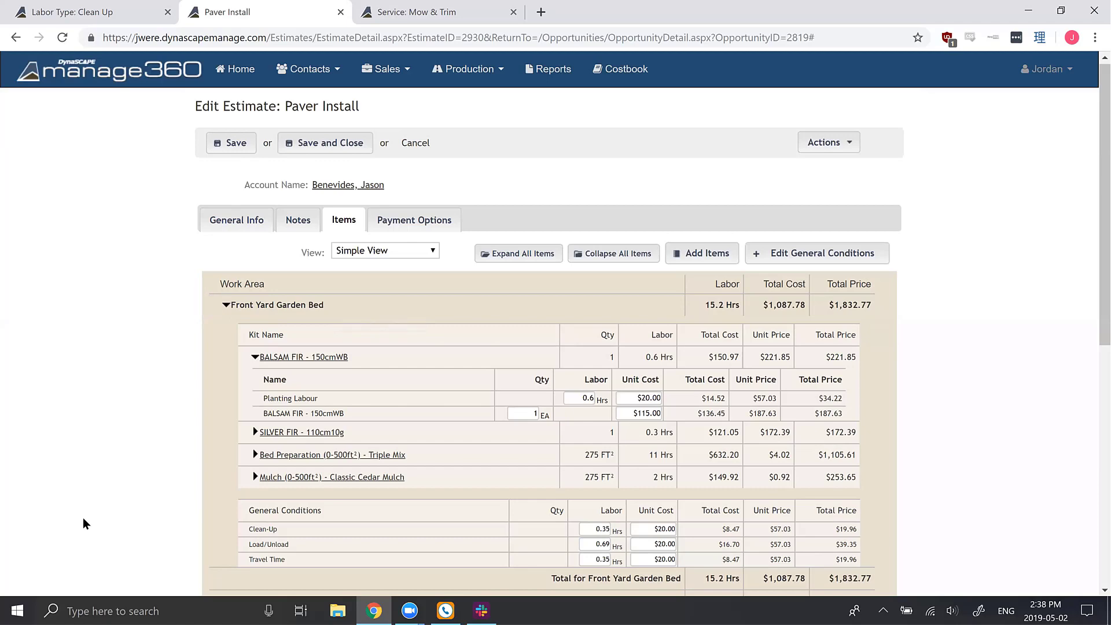
# Step: Review the general conditions of both work areas and the overall totals in the saved estimate
pyautogui.scroll(-2, 85, 521)
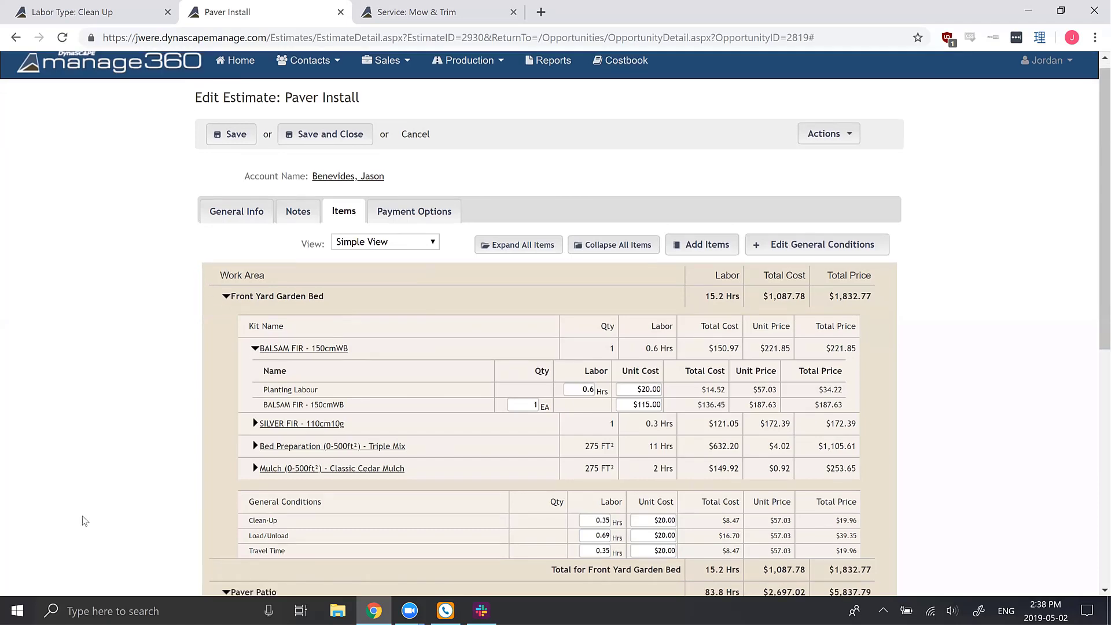
pyautogui.scroll(-1, 86, 518)
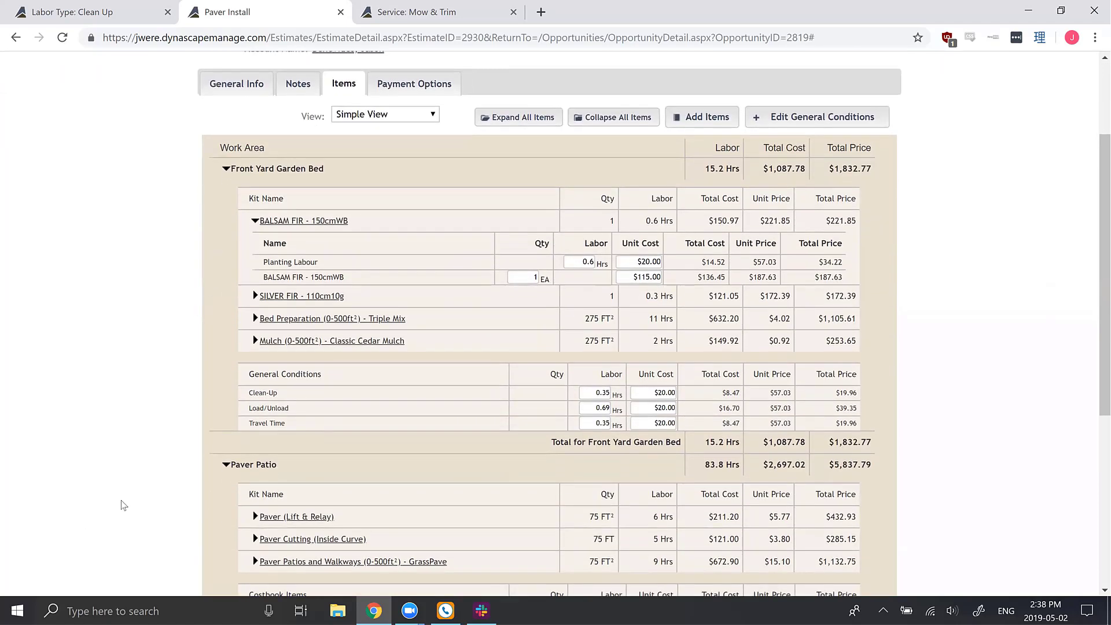
pyautogui.scroll(-5, 154, 491)
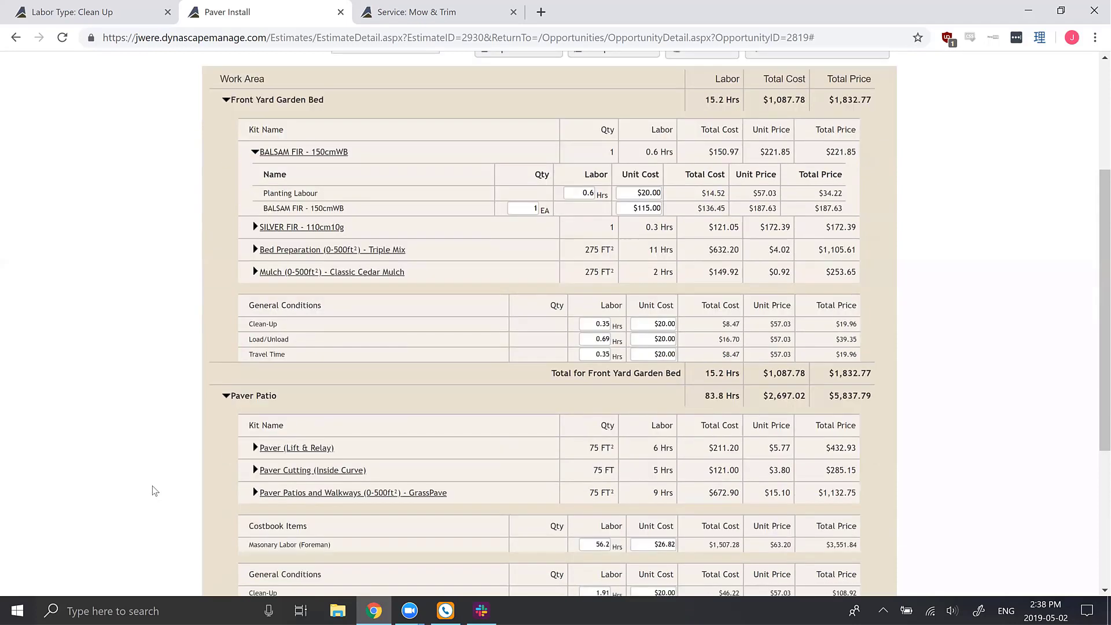
pyautogui.scroll(1, 154, 490)
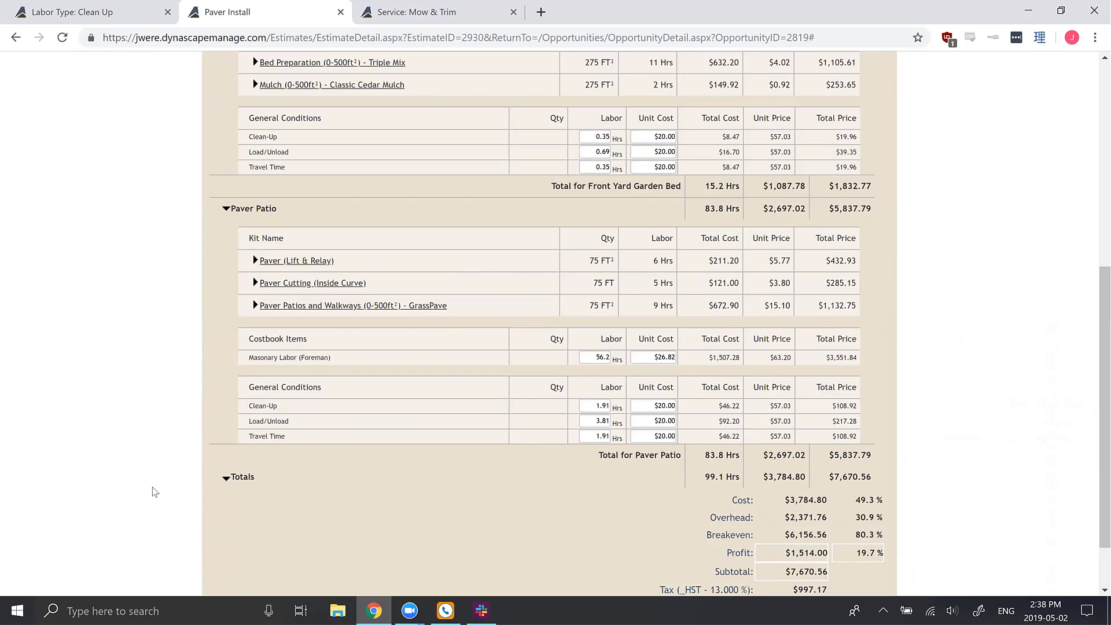
pyautogui.scroll(1, 154, 491)
pyautogui.scroll(3, 155, 491)
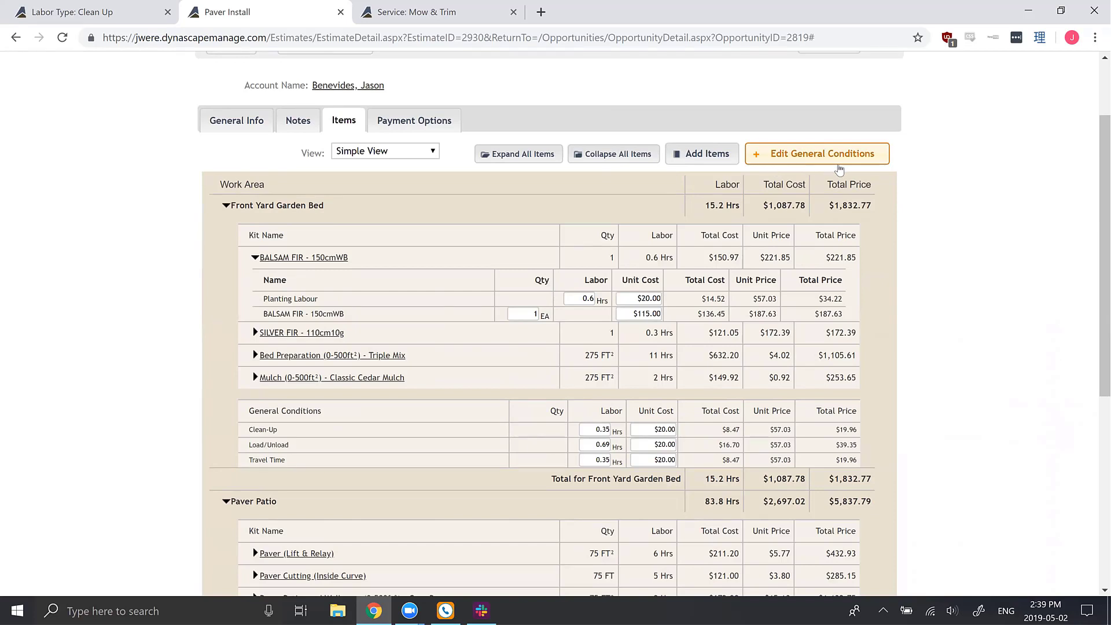
# Step: Open the estimate's general conditions and examine the estimate settings and each item's per-day, total, unit cost and total price fields
pyautogui.click(801, 159)
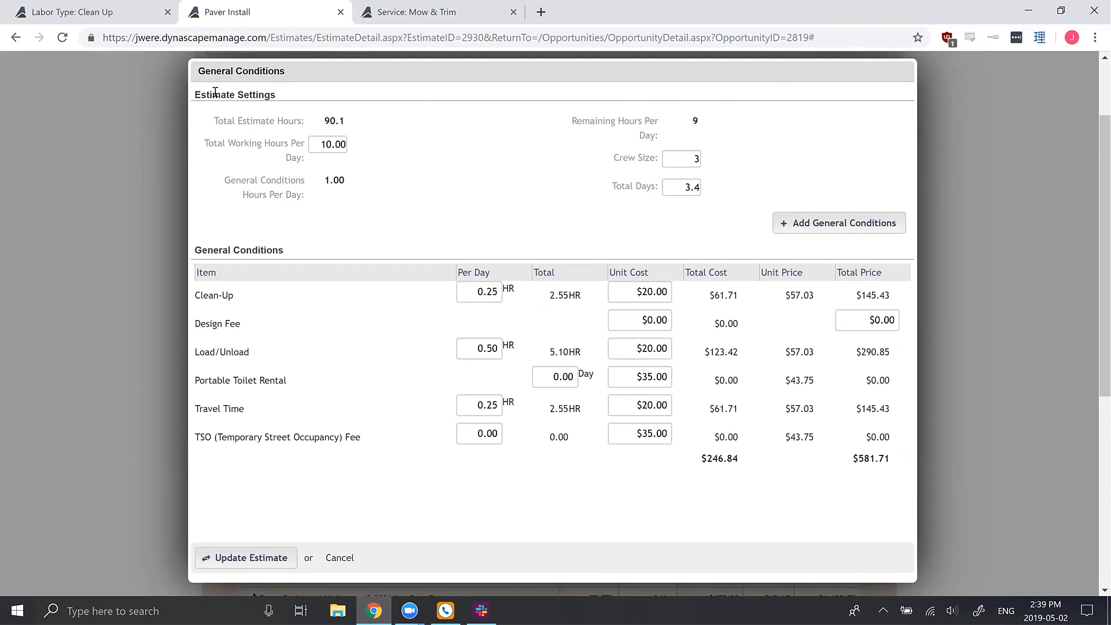
pyautogui.moveTo(196, 94); pyautogui.dragTo(276, 94)
pyautogui.click(277, 95)
pyautogui.moveTo(266, 262); pyautogui.dragTo(290, 258)
pyautogui.click(290, 257)
pyautogui.click(480, 294)
pyautogui.click(544, 376)
pyautogui.click(553, 326)
pyautogui.click(846, 322)
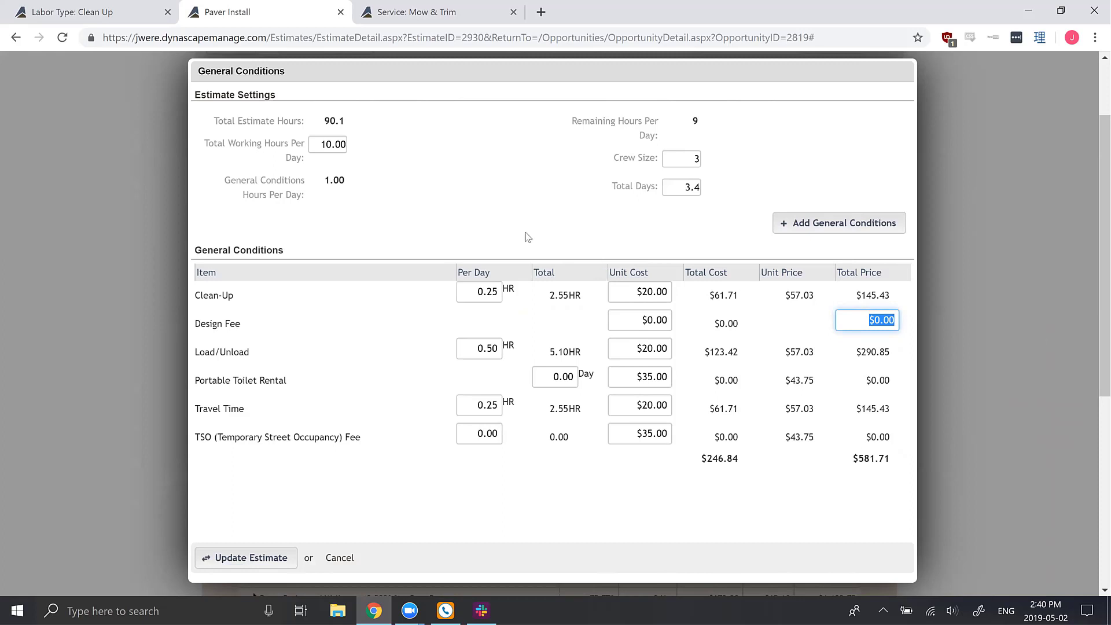
# Step: Examine Clean-Up's hours per day, the crew size, the general conditions hours per day and the total estimate hours
pyautogui.click(473, 298)
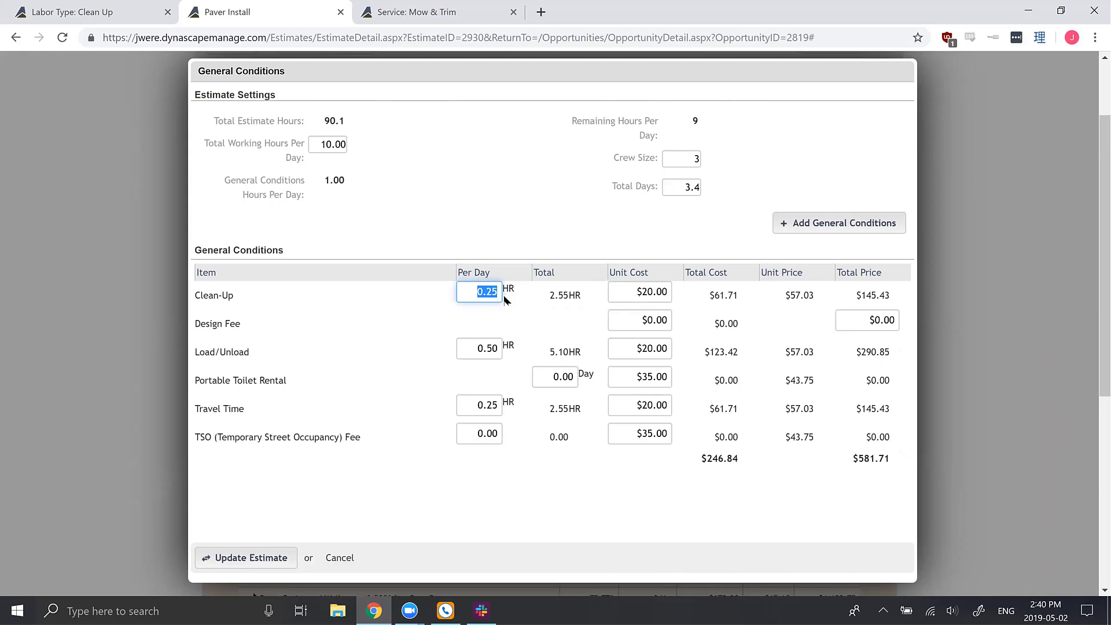
pyautogui.click(689, 164)
pyautogui.moveTo(326, 182); pyautogui.dragTo(346, 183)
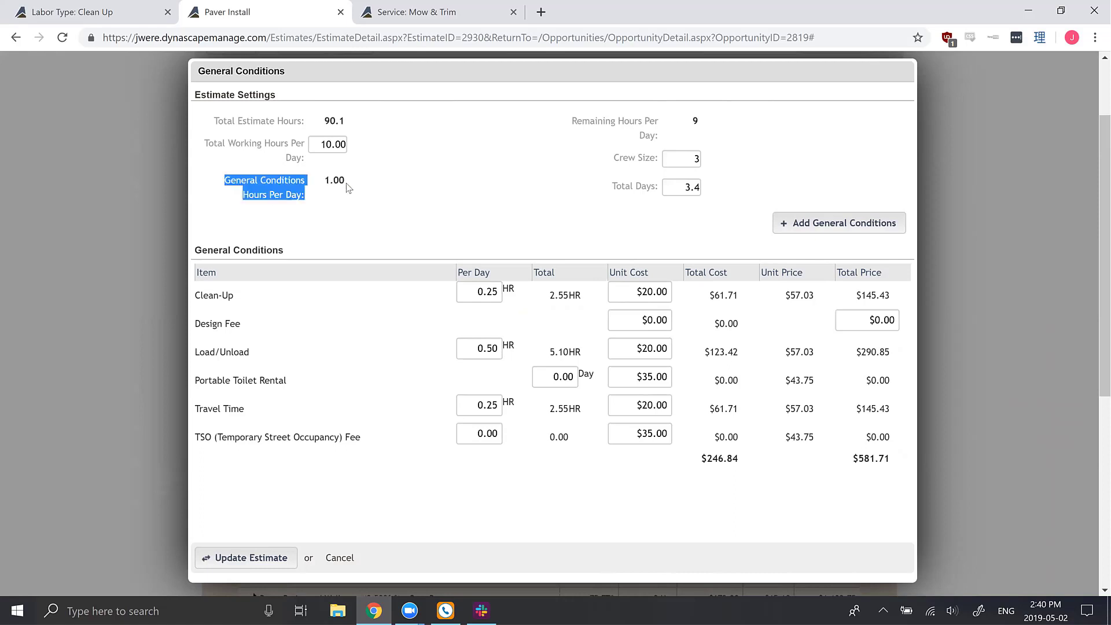
pyautogui.click(378, 222)
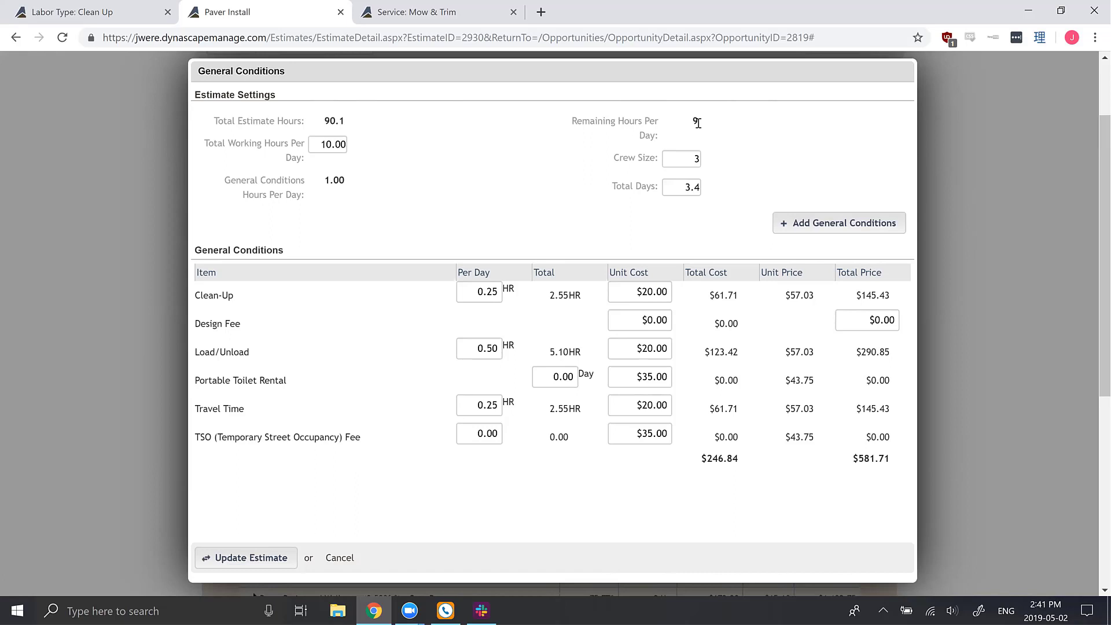
pyautogui.tripleClick(355, 125)
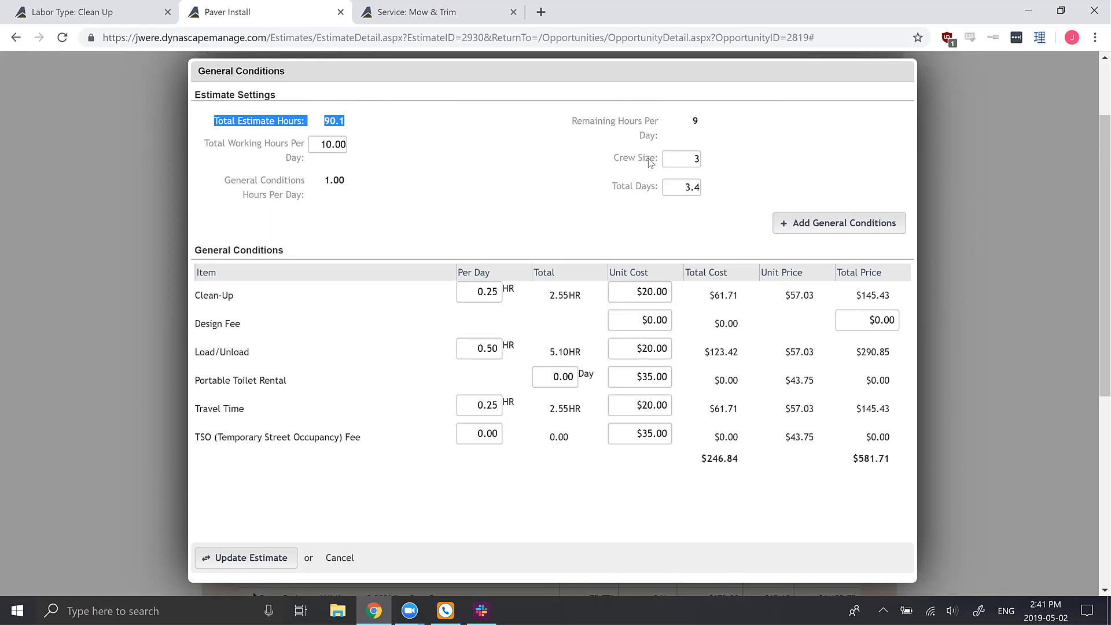
pyautogui.click(350, 126)
pyautogui.click(665, 186)
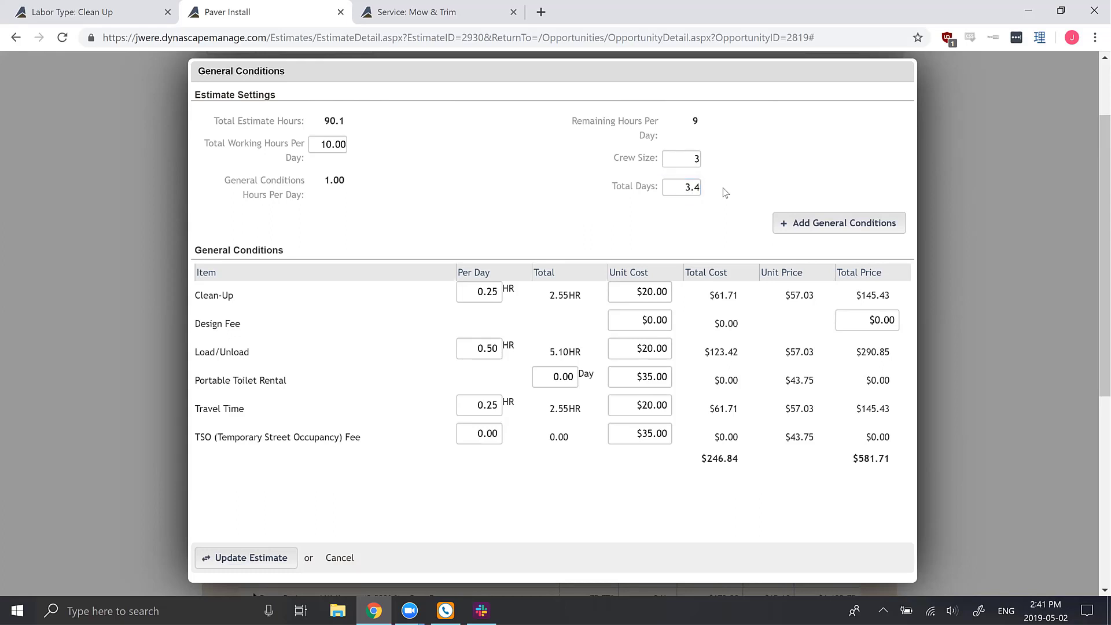
# Step: Check the Total Days field, re-enter the Crew Size as 3, and examine Clean-Up's total hours
pyautogui.click(682, 189)
pyautogui.moveTo(681, 189); pyautogui.dragTo(759, 201)
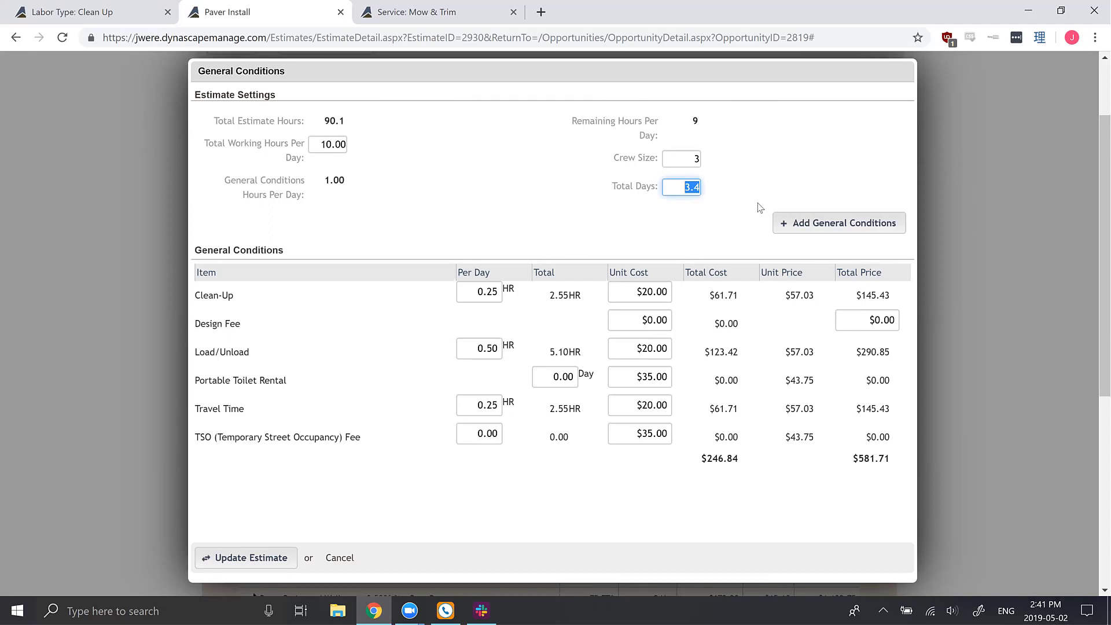
pyautogui.click(699, 188)
pyautogui.click(695, 158)
pyautogui.press('BackSpace')
pyautogui.write('3')
pyautogui.moveTo(550, 295); pyautogui.dragTo(580, 295)
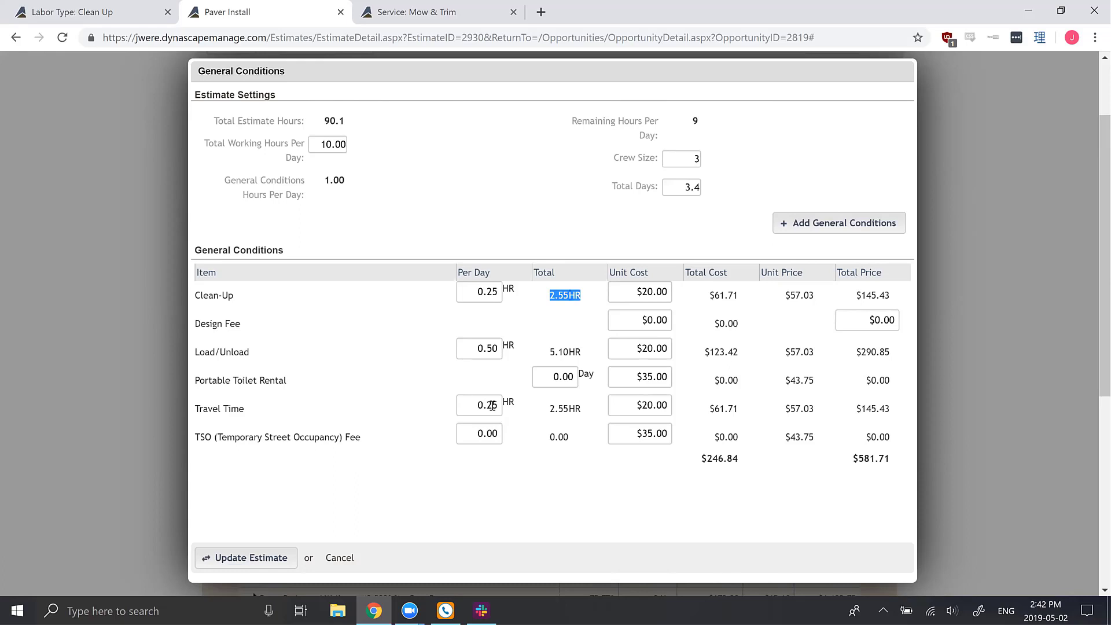
# Step: Set the Portable Toilet Rental quantity to 3.5 days in the general conditions
pyautogui.moveTo(554, 381); pyautogui.dragTo(613, 380)
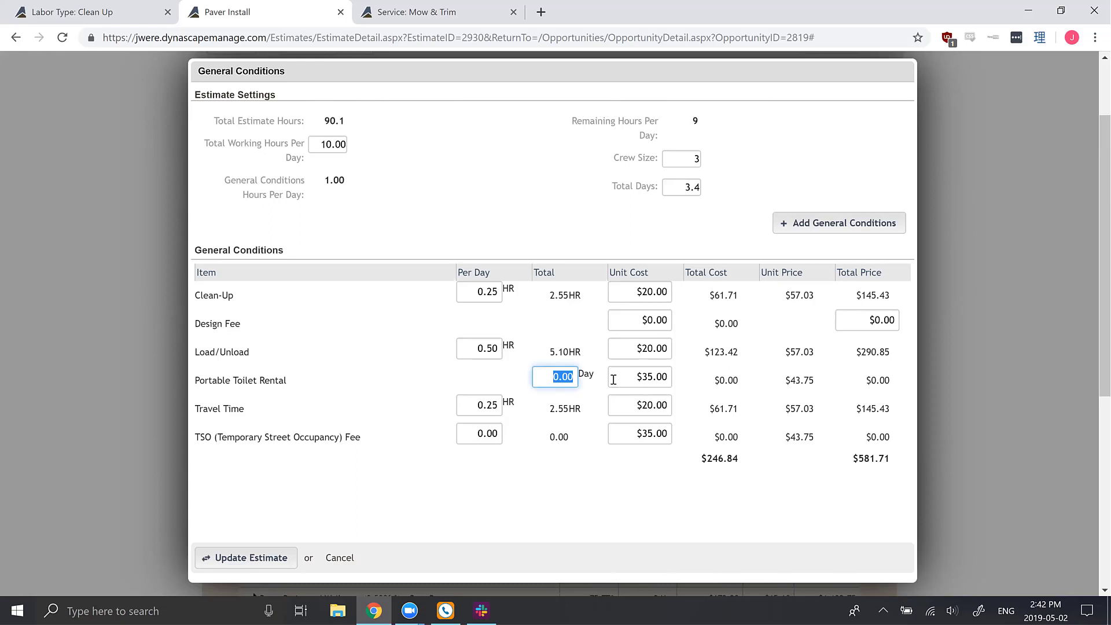
pyautogui.write('3.5')
pyautogui.click(608, 382)
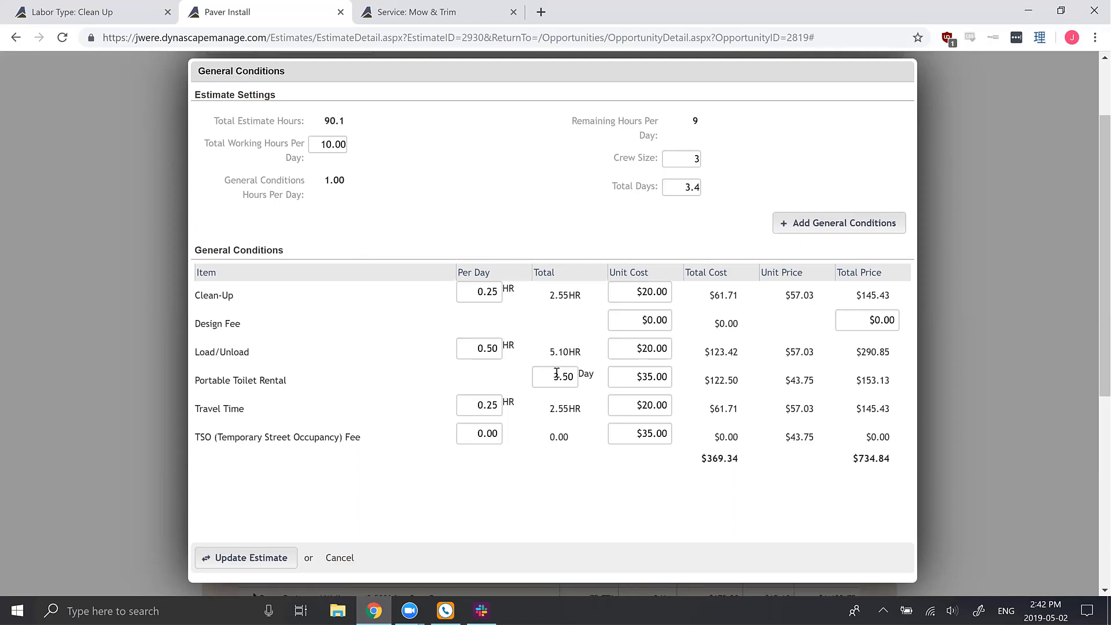
# Step: Try a per-day quantity of 1 for the TSO (Temporary Street Occupancy) Fee and reset it to 0
pyautogui.click(495, 435)
pyautogui.hotkey('ctrl', 'a')
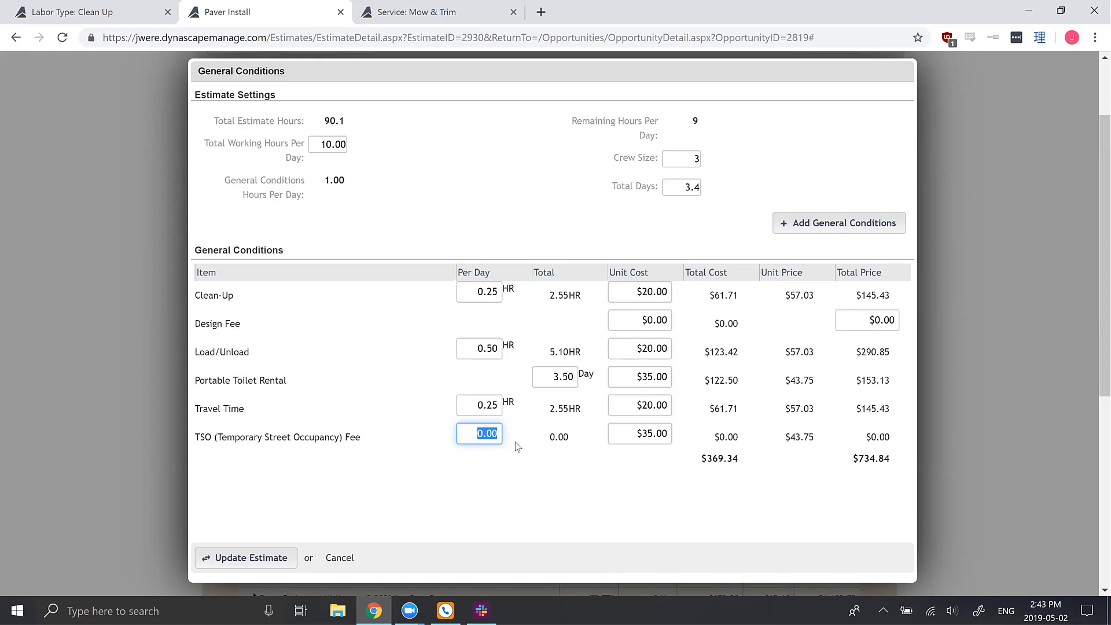
pyautogui.write('1')
pyautogui.click(555, 452)
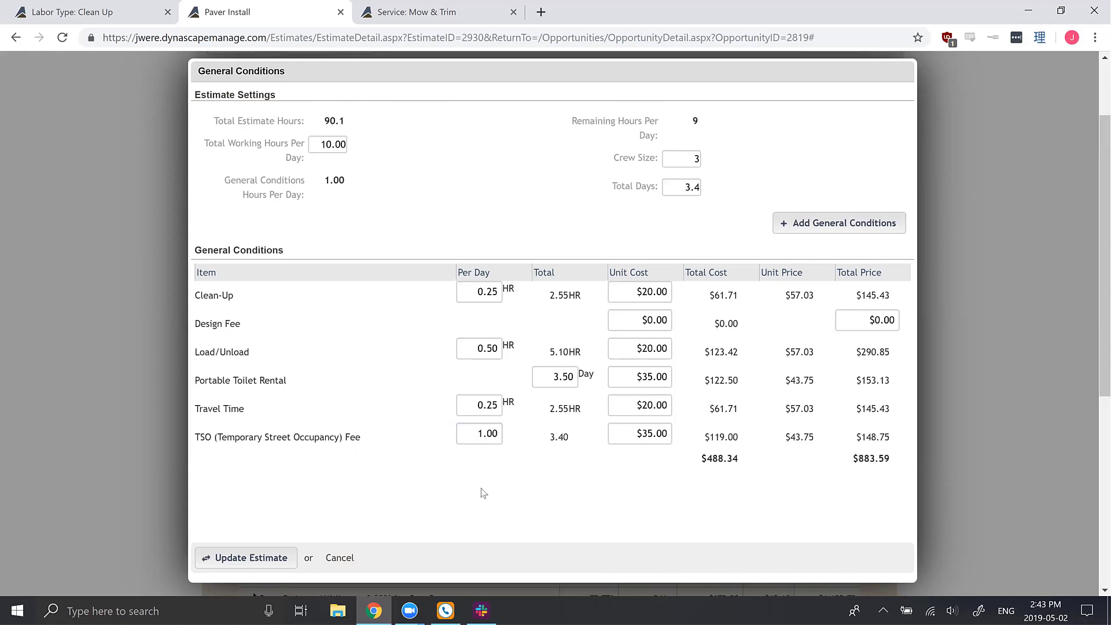
pyautogui.click(478, 437)
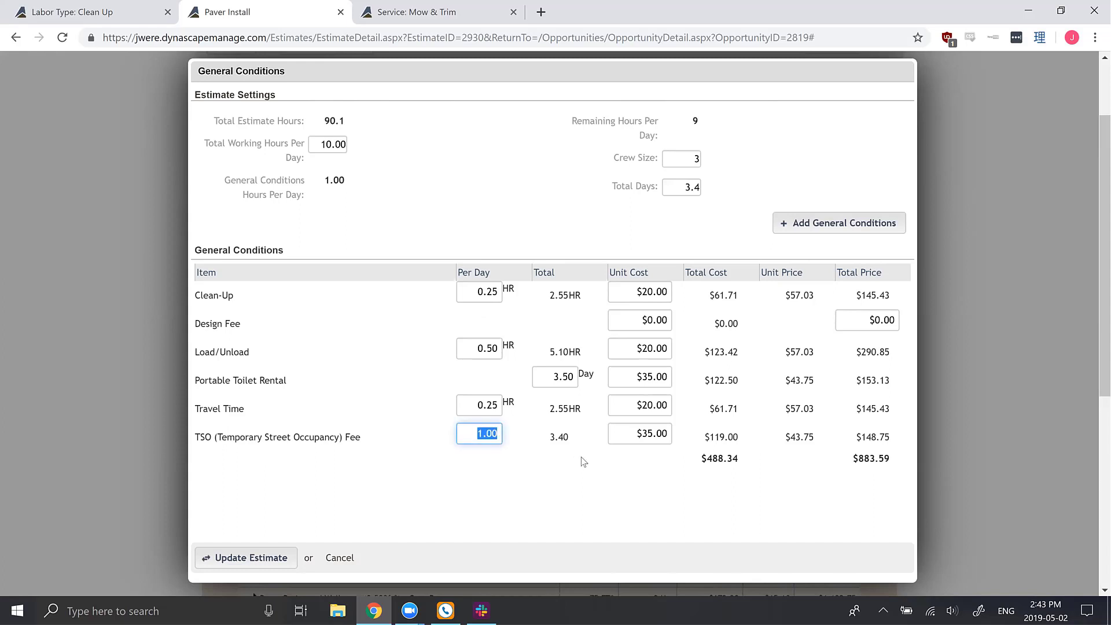
pyautogui.write('0')
pyautogui.click(834, 374)
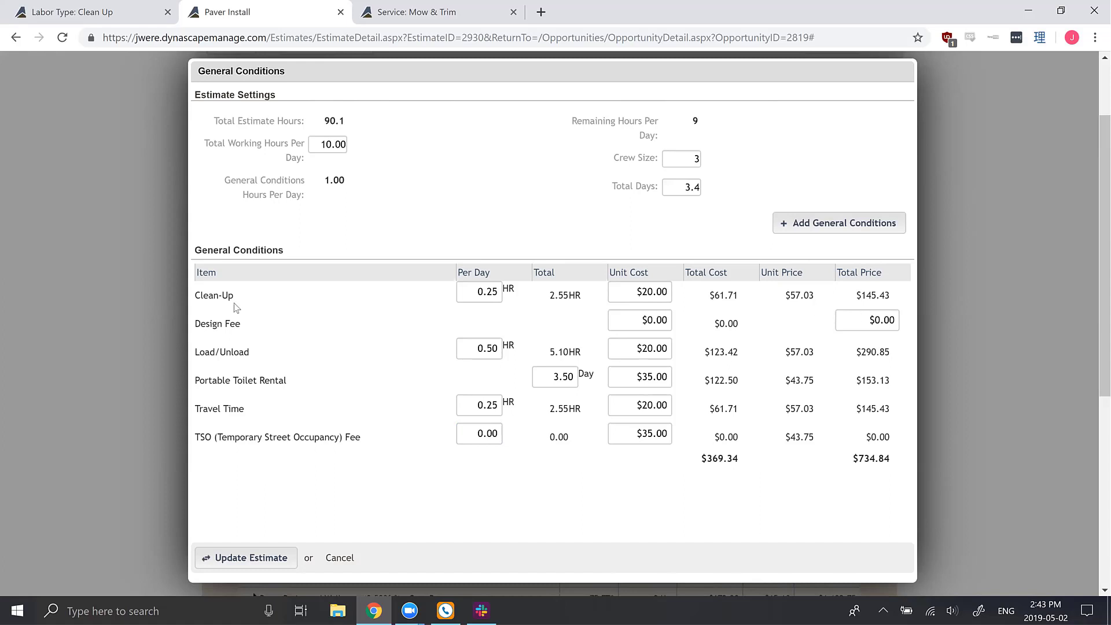
# Step: Set the Design Fee's unit cost to $500 and its total price to $750
pyautogui.click(639, 320)
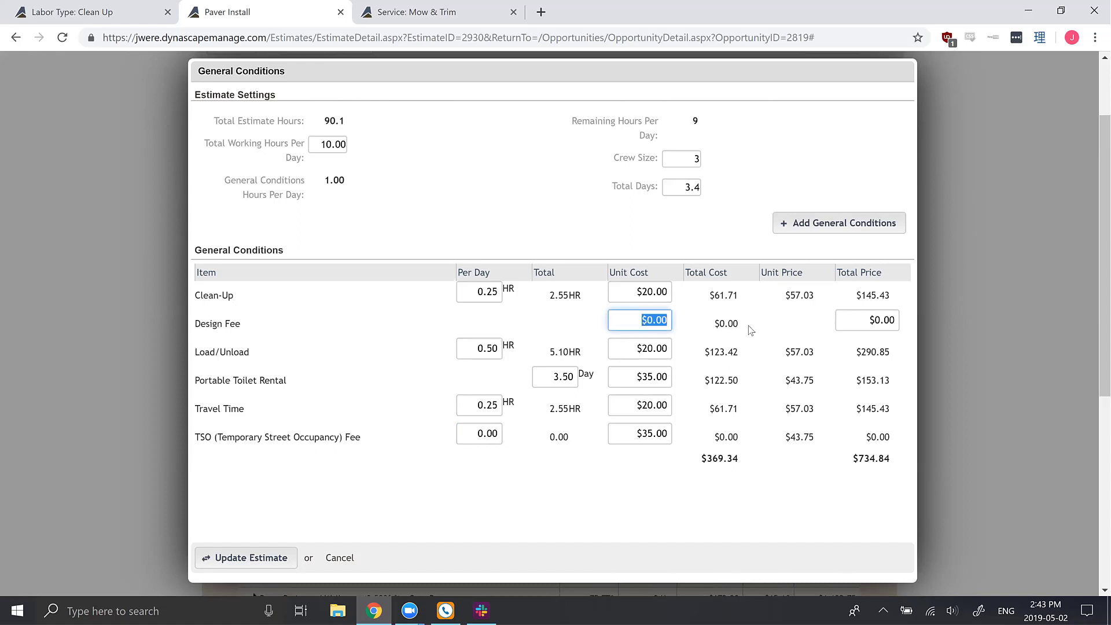
pyautogui.write('500')
pyautogui.click(864, 320)
pyautogui.write('750')
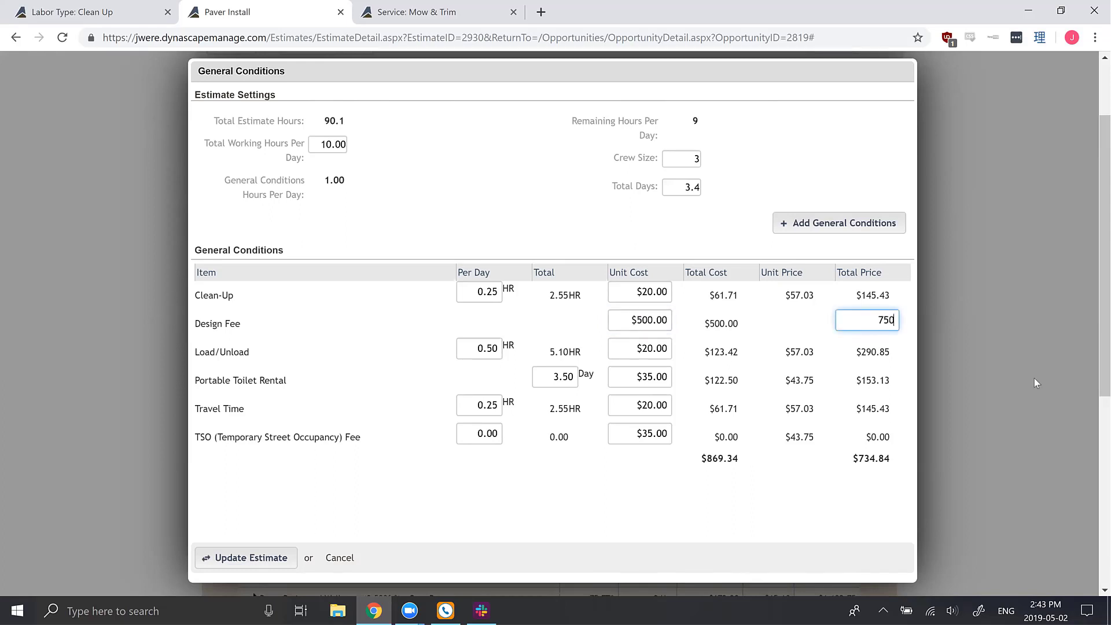
pyautogui.click(832, 362)
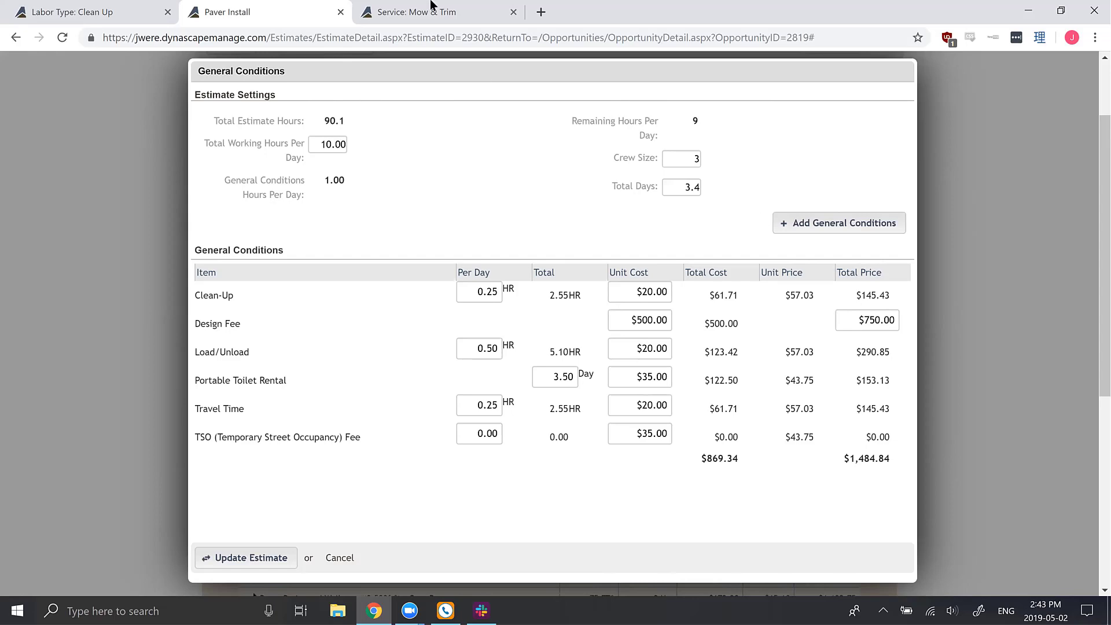
# Step: Open the Costbook in a new browser tab, search the Misc Items for "design", and open the Design Fee item
pyautogui.click(430, 6)
pyautogui.middleClick(624, 60)
pyautogui.click(606, 14)
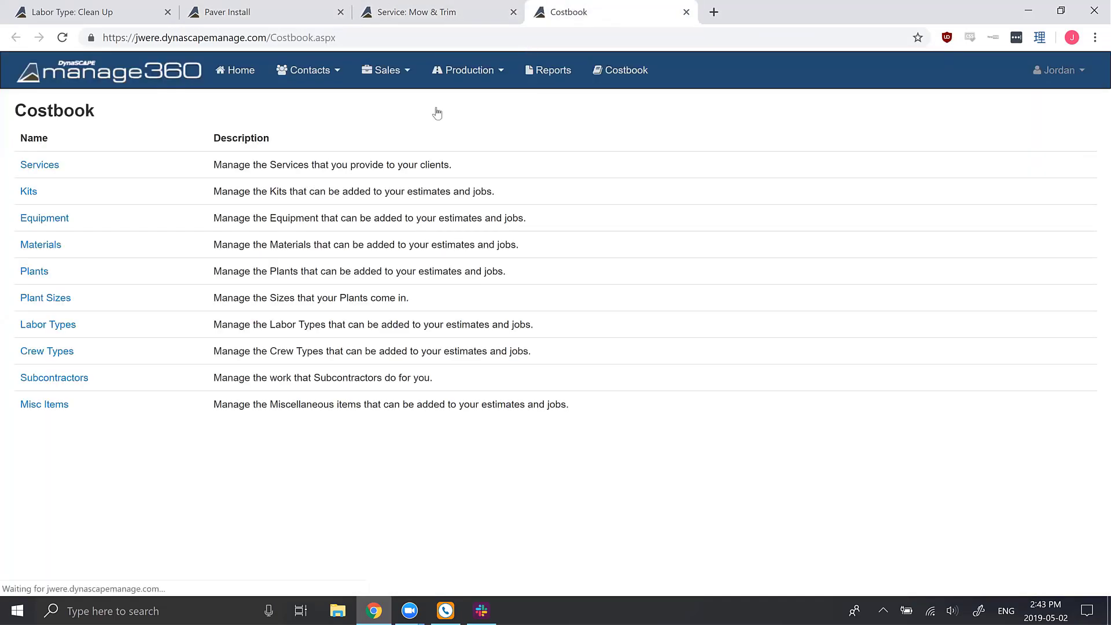
pyautogui.click(28, 405)
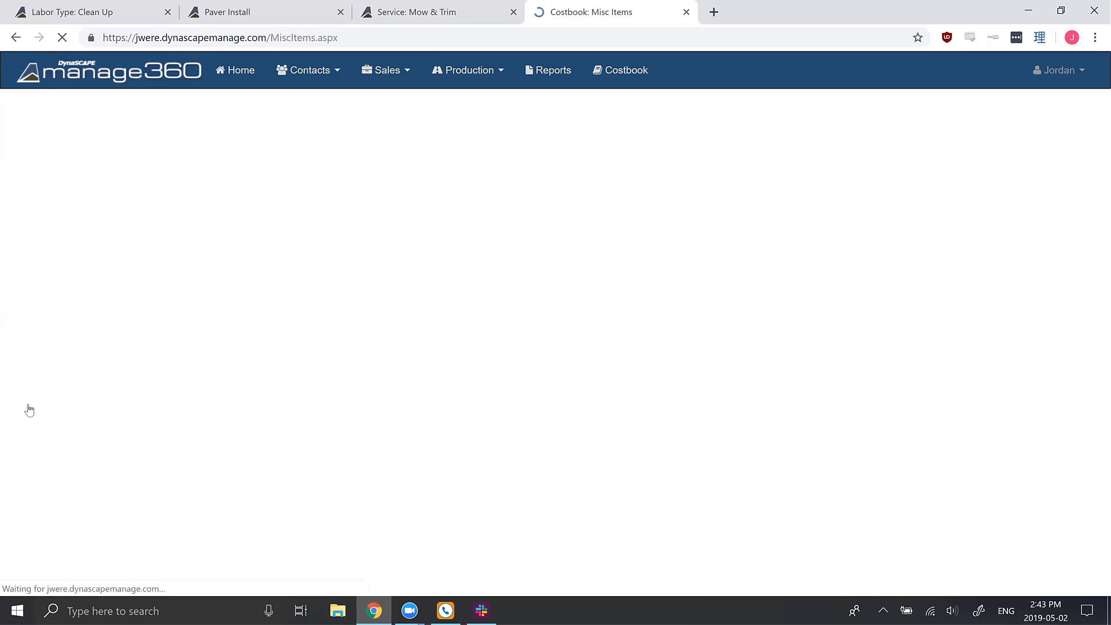
pyautogui.write('design')
pyautogui.press('Return')
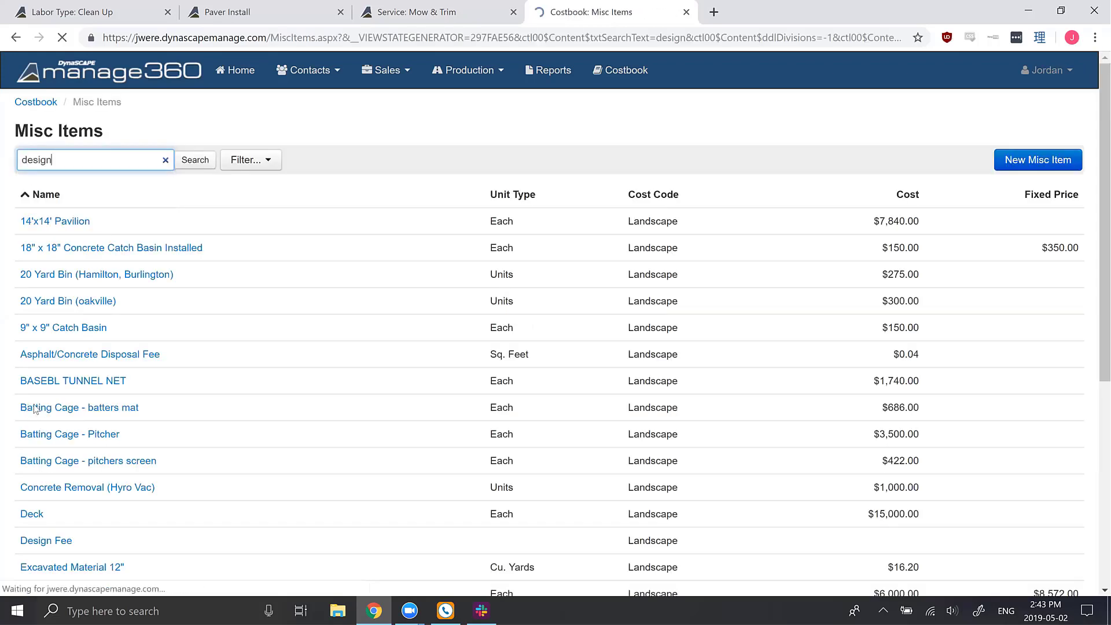
pyautogui.click(45, 221)
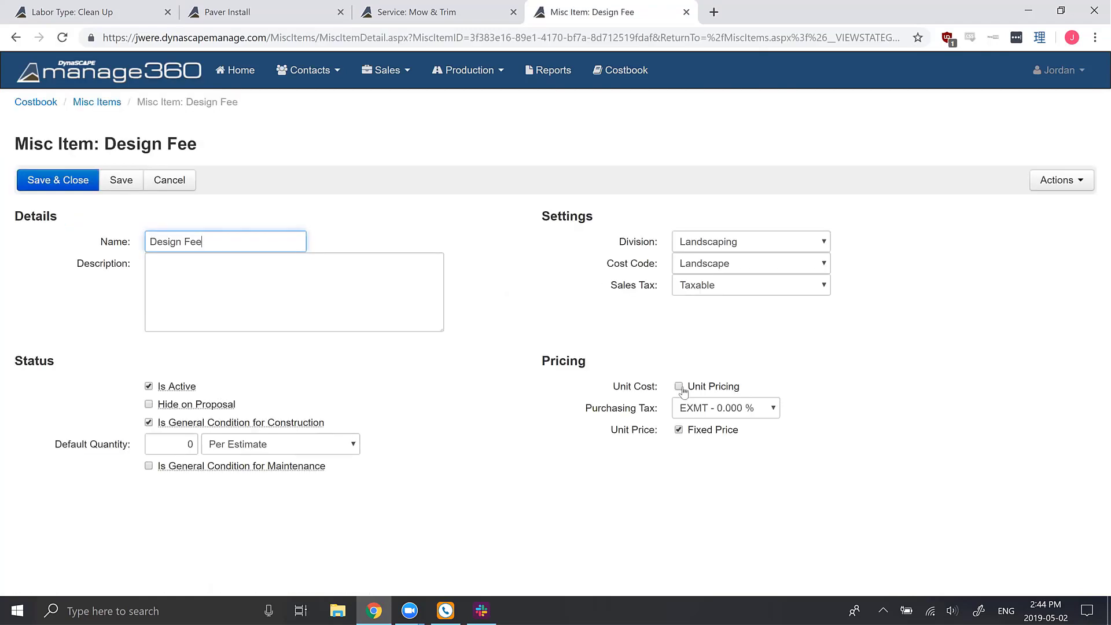
# Step: Try enabling Unit Pricing for the Design Fee item and switch it off again
pyautogui.moveTo(225, 427)
pyautogui.click(728, 387)
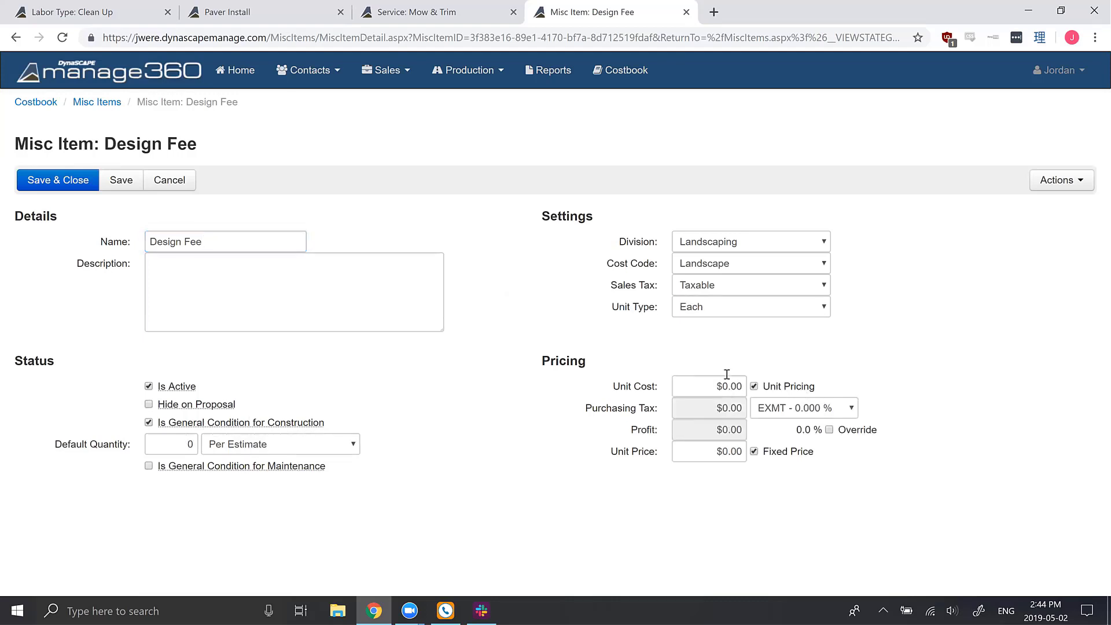
pyautogui.click(754, 386)
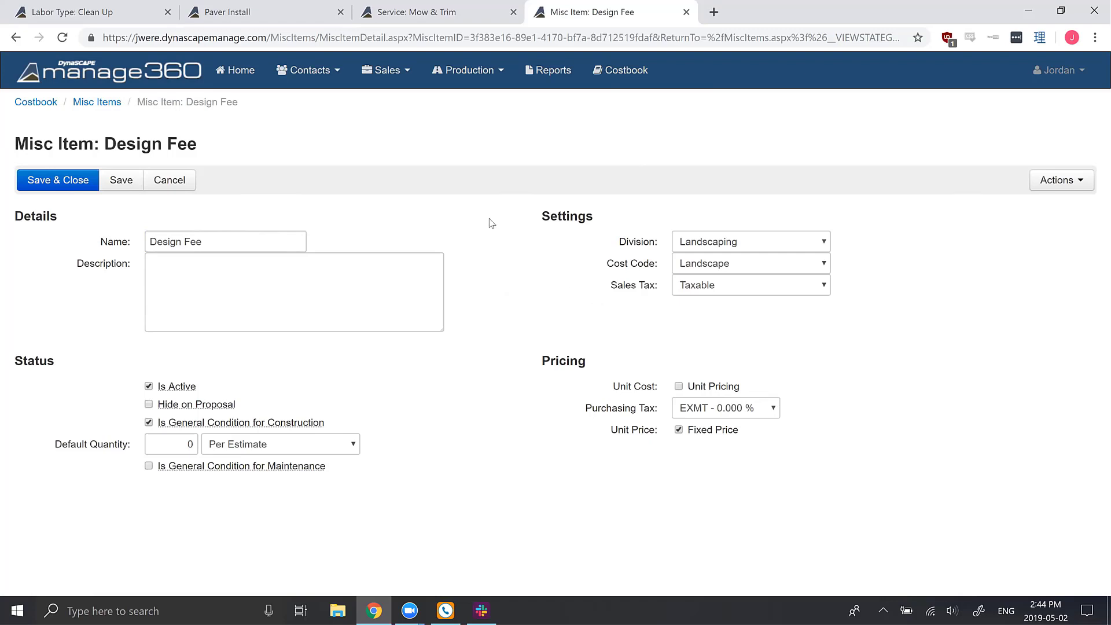
# Step: Compare the Design Fee item with the estimate's general conditions and the Mow & Trim service, and dismiss General Conditions without updating the estimate
pyautogui.click(306, 8)
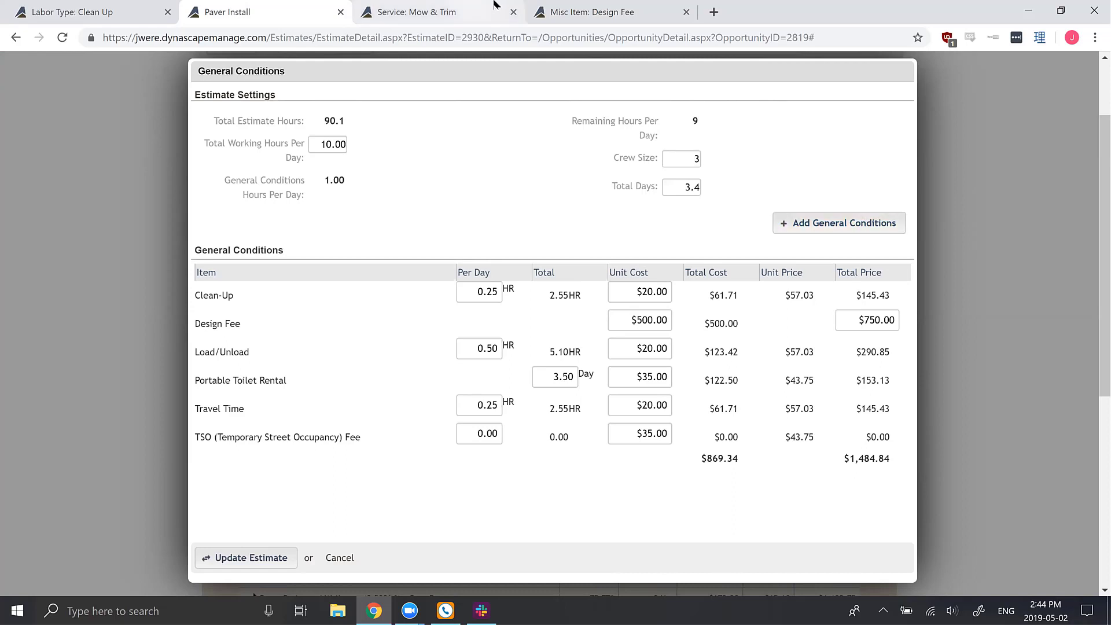
pyautogui.click(579, 10)
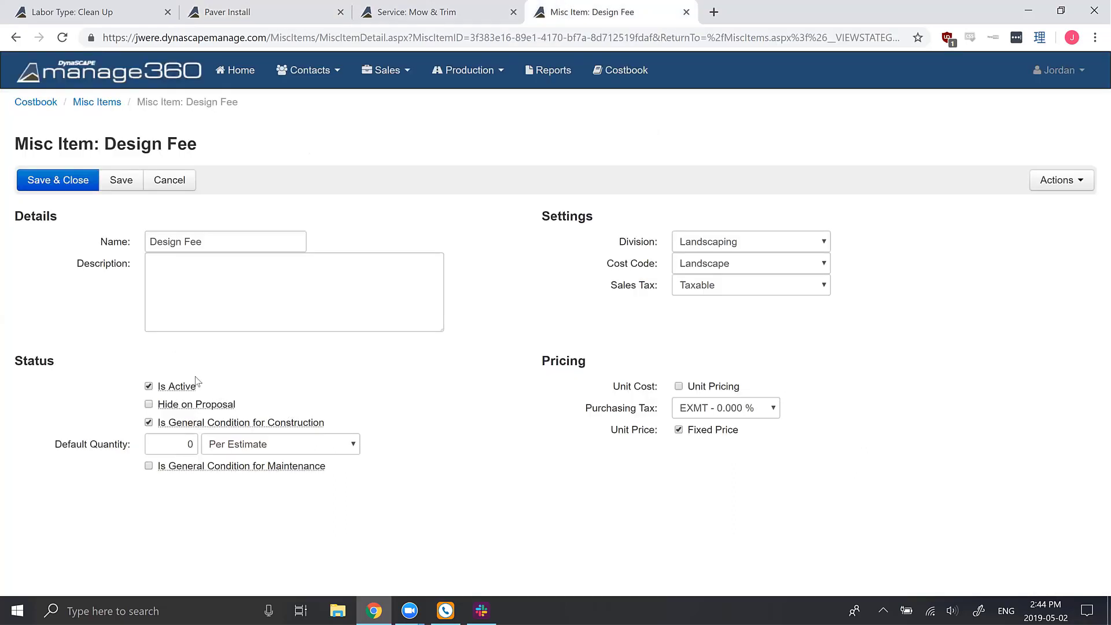
pyautogui.moveTo(300, 423)
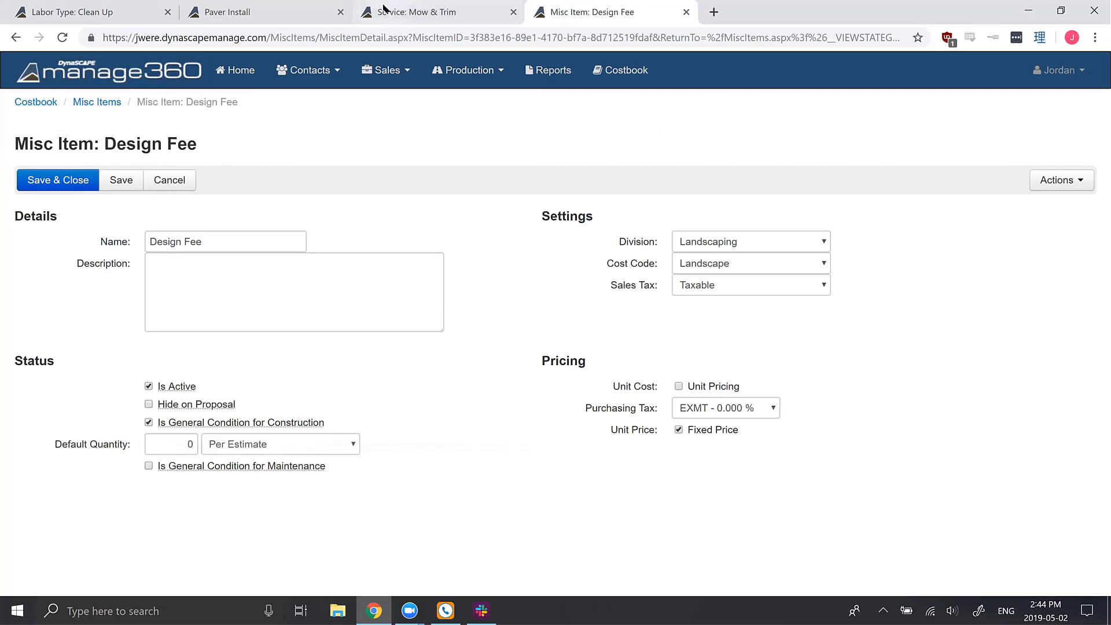
pyautogui.click(398, 11)
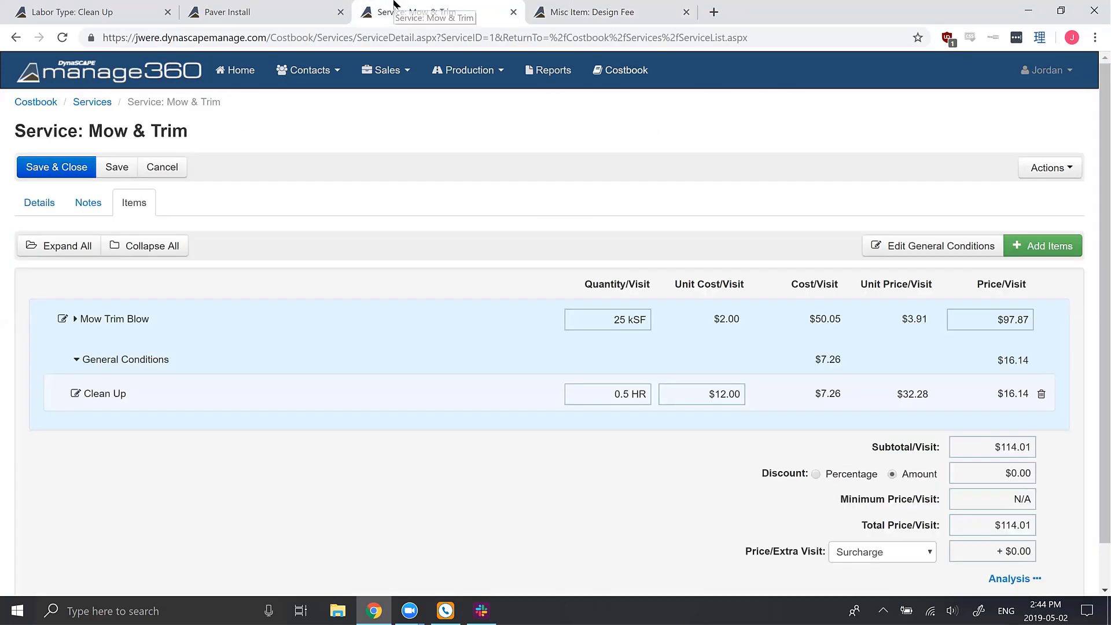
pyautogui.click(313, 7)
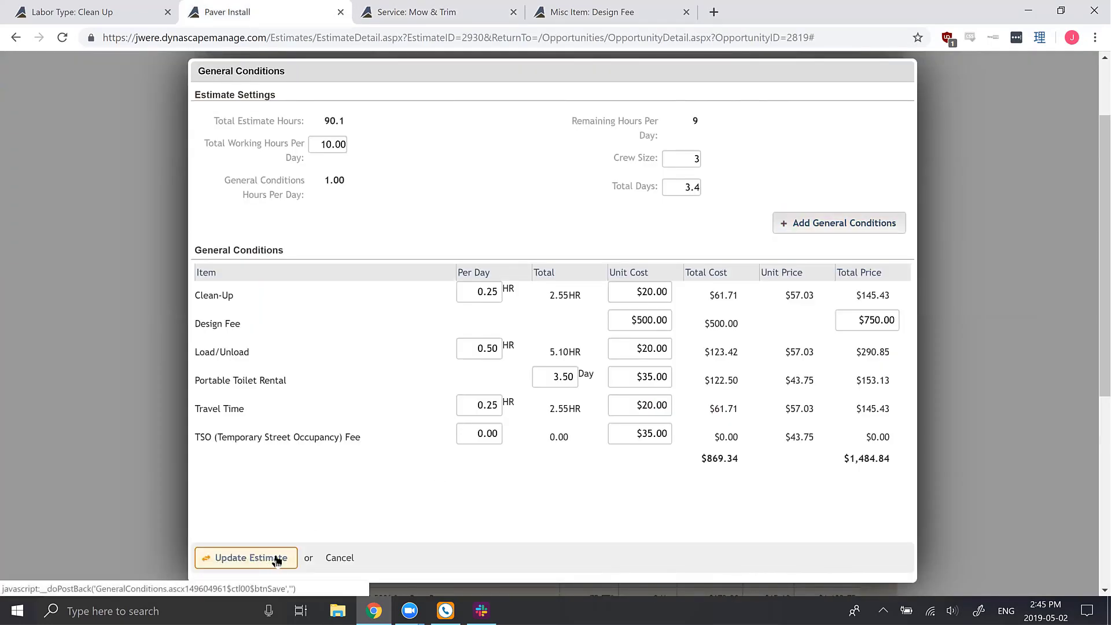
pyautogui.click(339, 558)
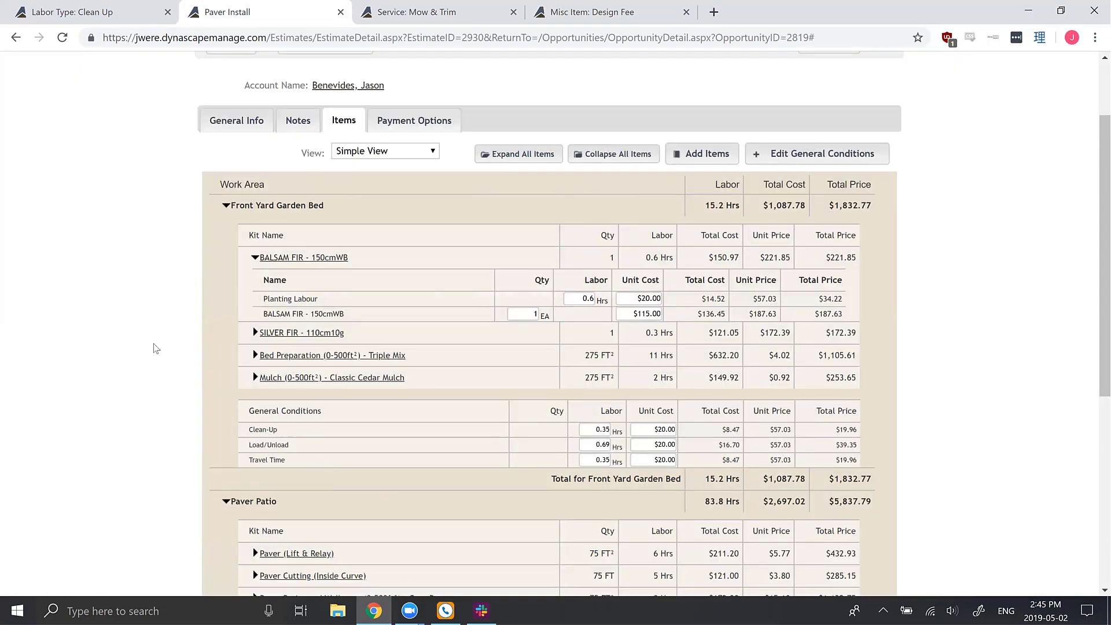
# Step: Win the Paver Install estimate with the reason Other to create a job from it
pyautogui.scroll(1, 155, 348)
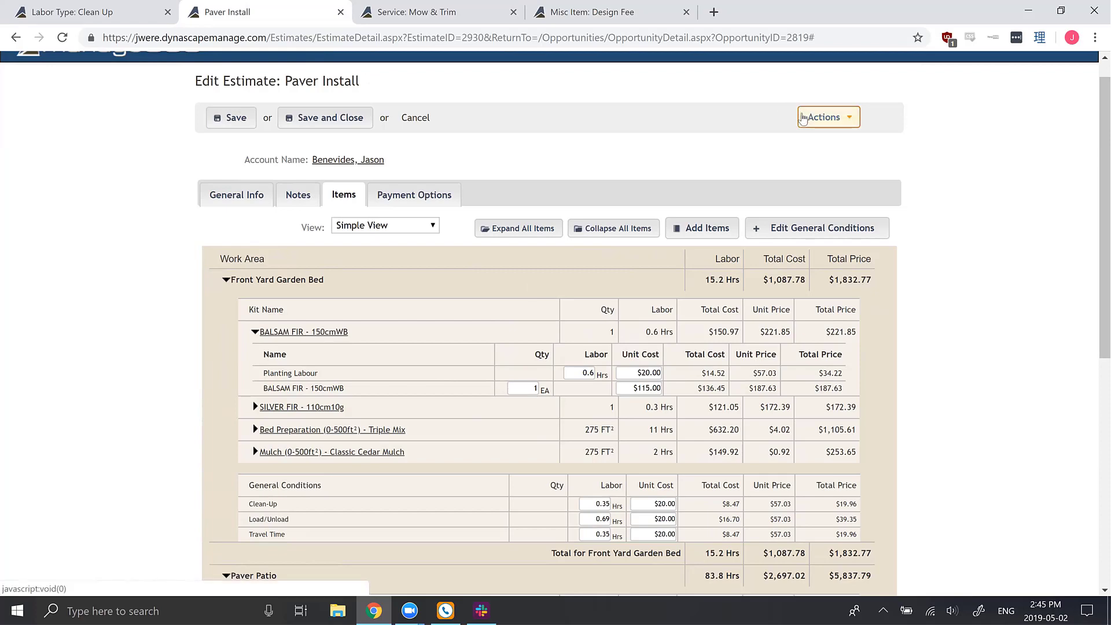
pyautogui.click(802, 119)
pyautogui.click(837, 312)
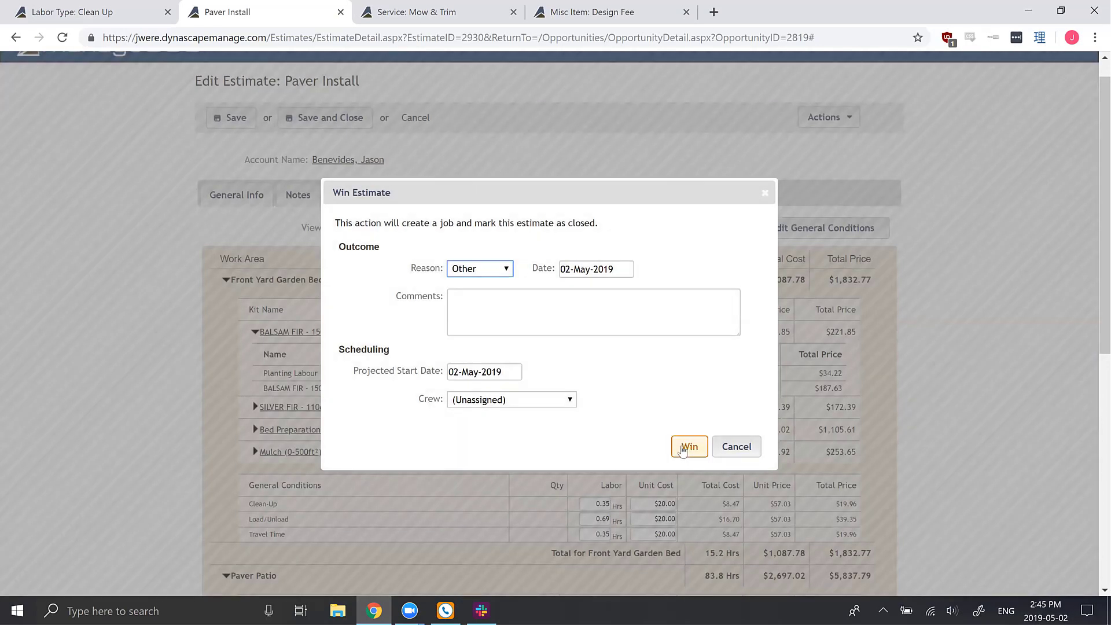
pyautogui.click(682, 449)
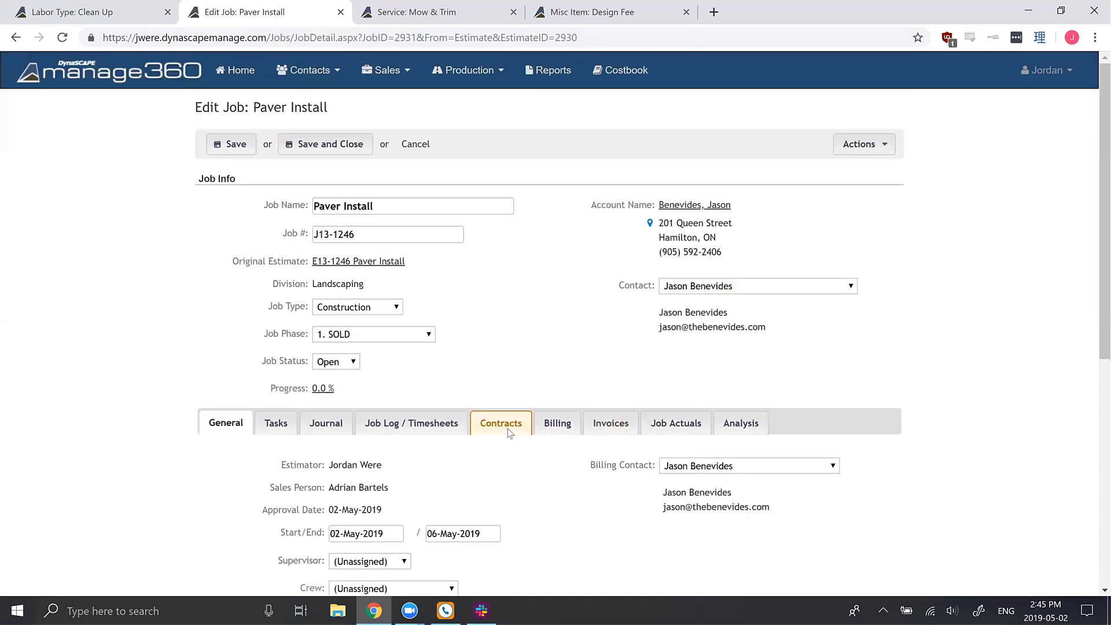
# Step: Start a new change order from the contracts of the Paver Install job
pyautogui.click(508, 432)
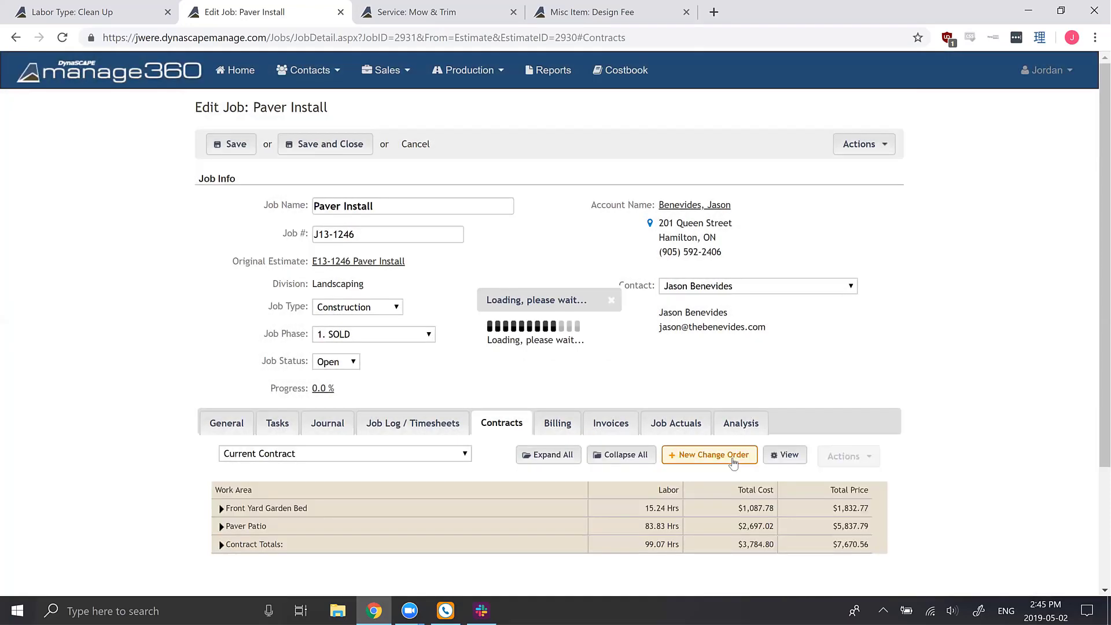
pyautogui.click(734, 457)
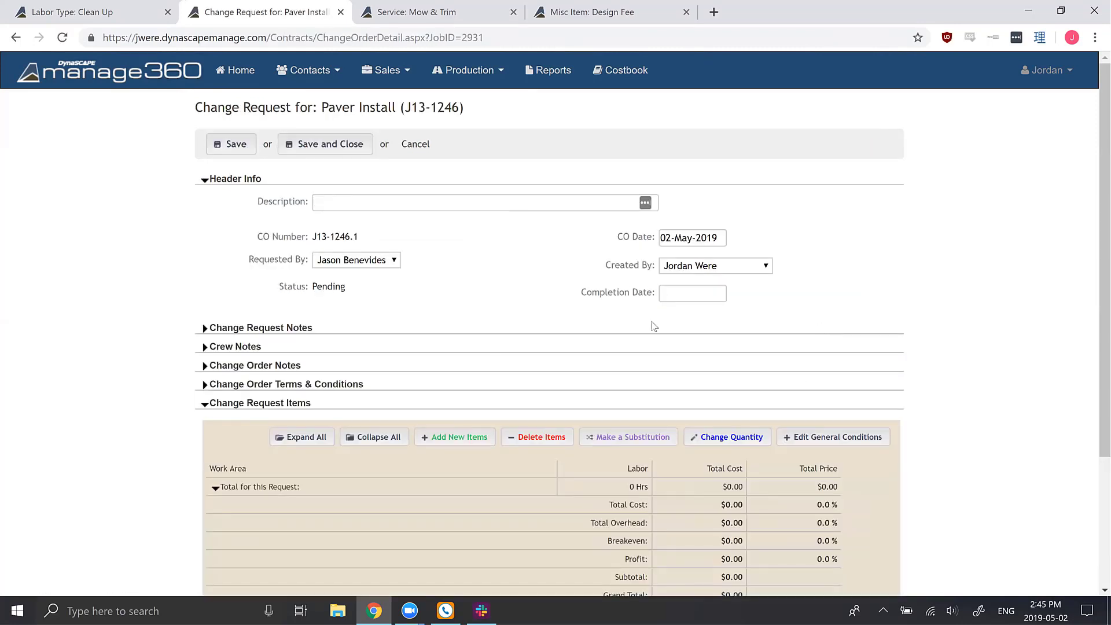
# Step: Add 10 hours of Carpentry Labour to the change order in the Paver Patio work area
pyautogui.scroll(-1, 492, 354)
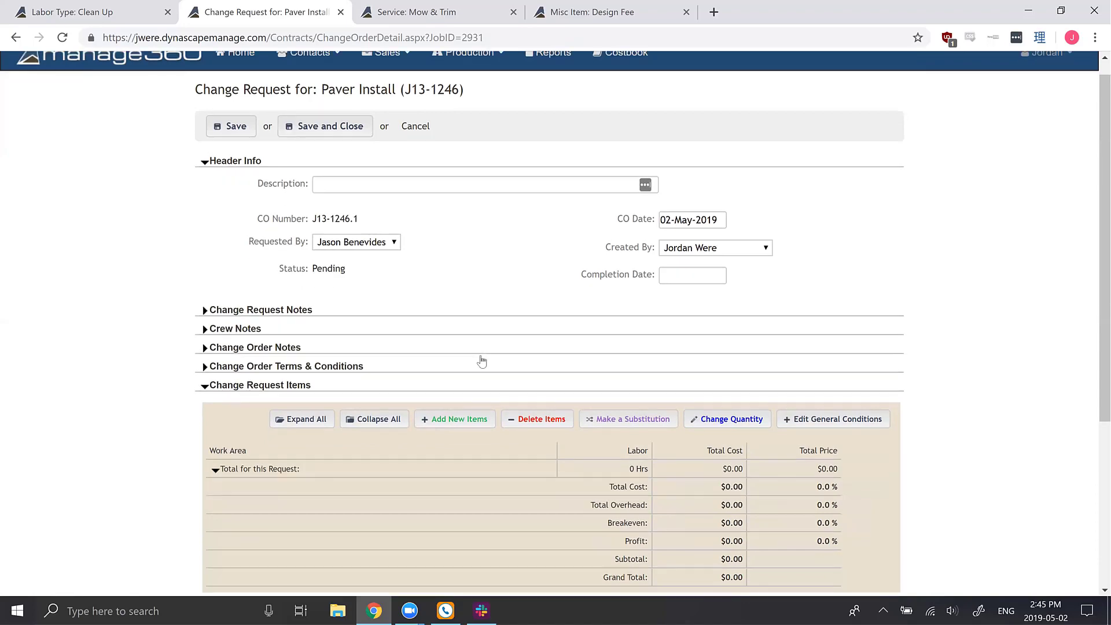
pyautogui.click(489, 368)
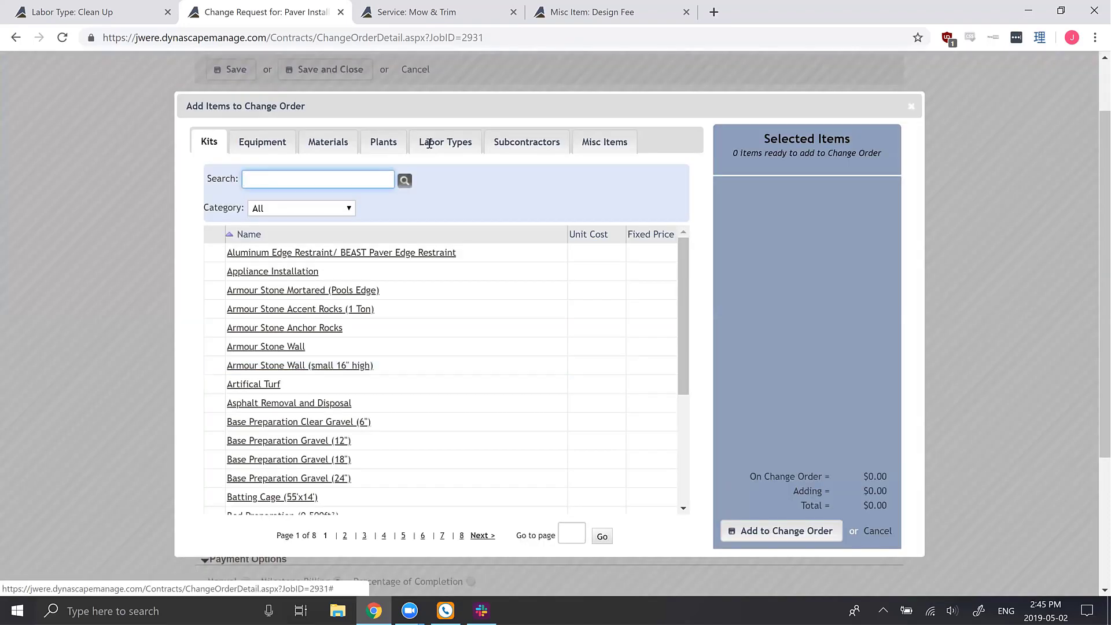
pyautogui.click(431, 142)
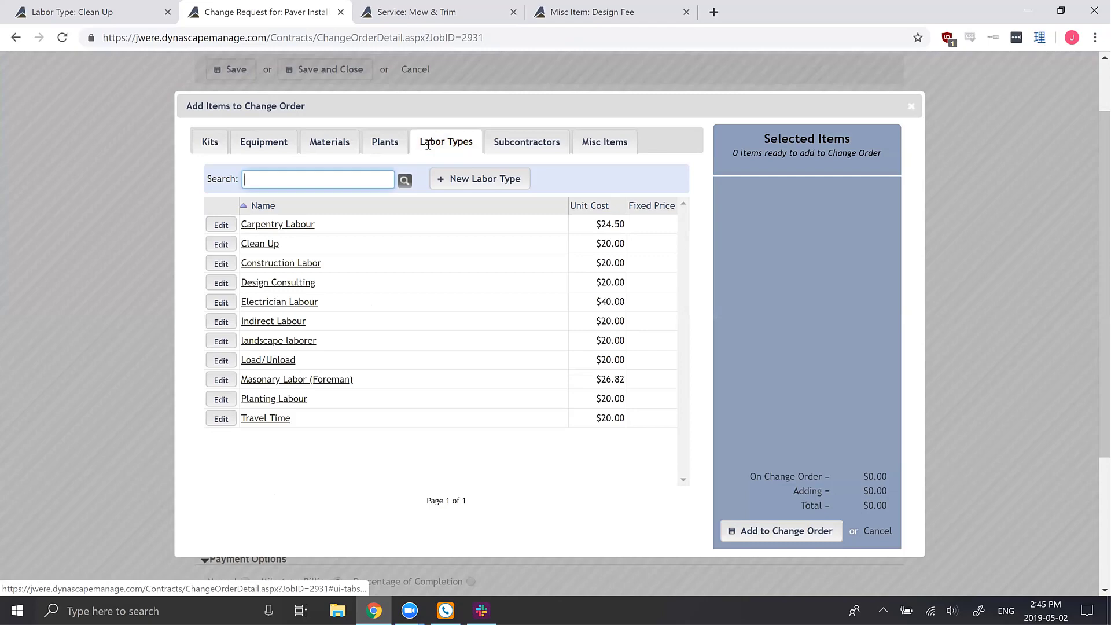
pyautogui.click(289, 226)
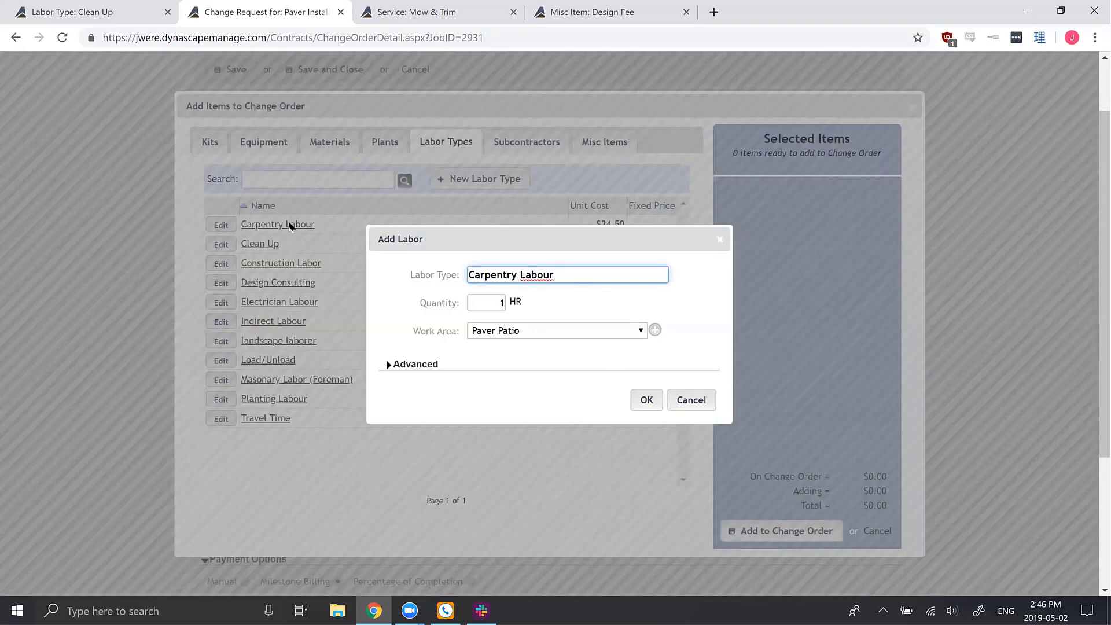
pyautogui.press('Tab')
pyautogui.write('10')
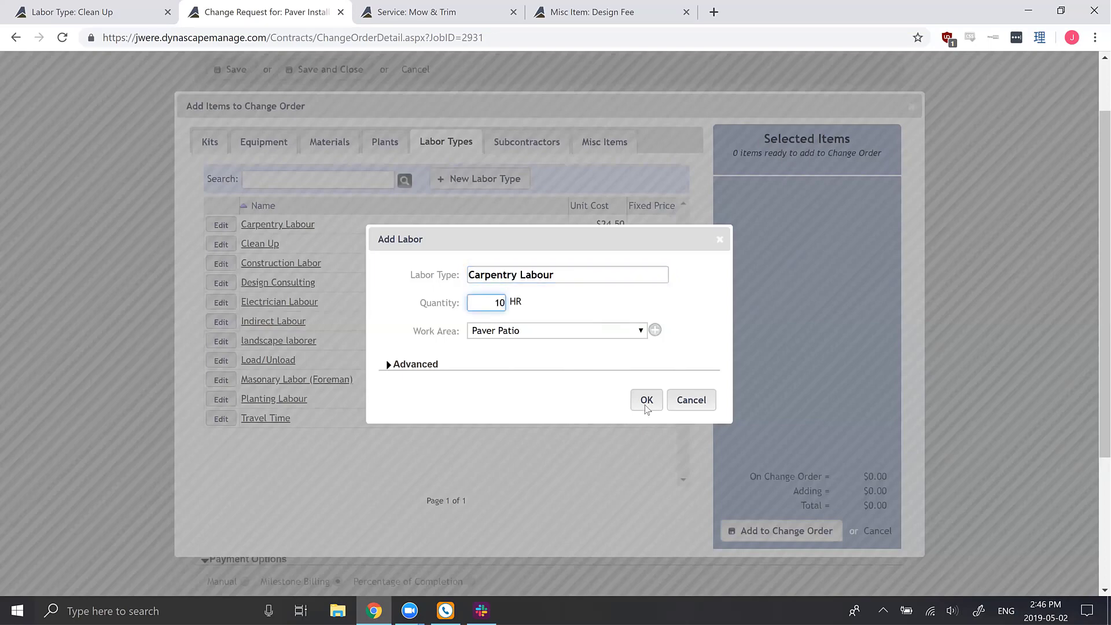
pyautogui.press('Return')
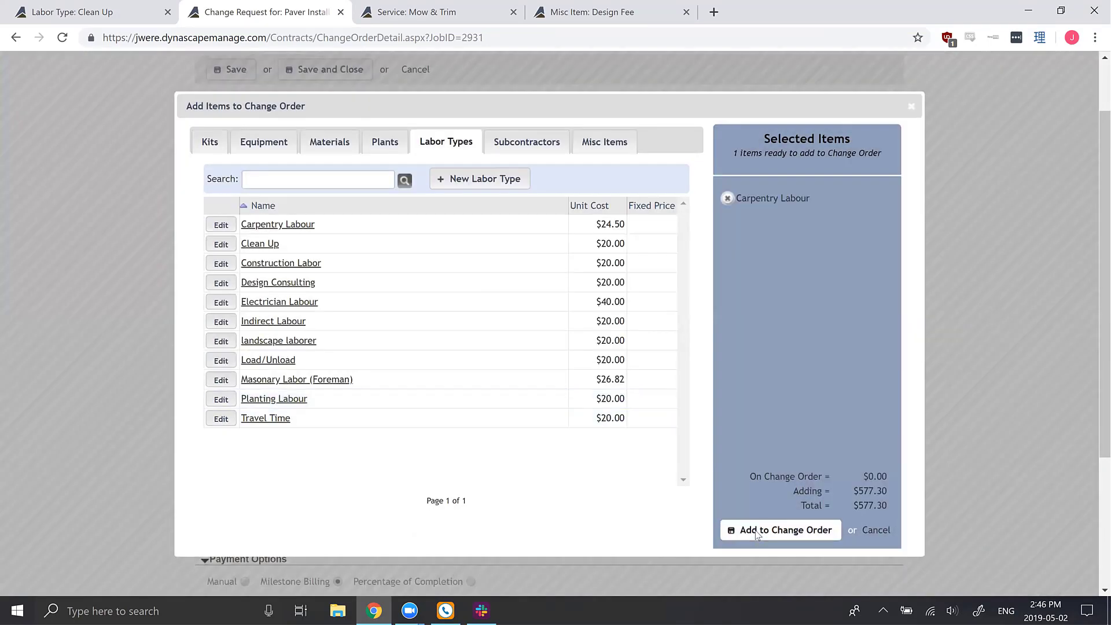
pyautogui.click(757, 533)
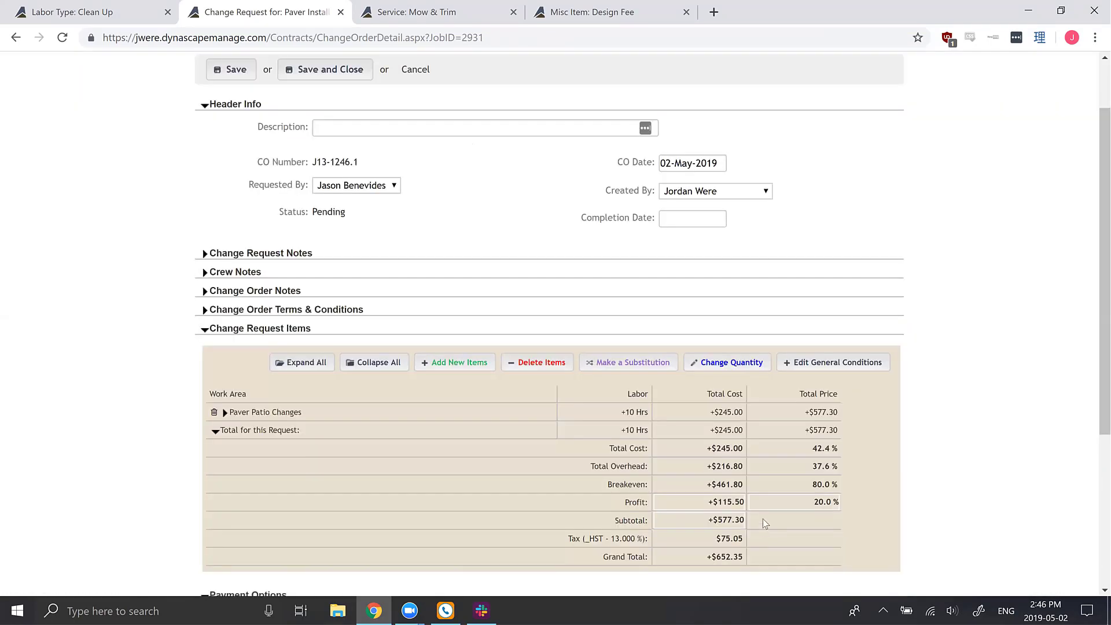
# Step: Update the change order with its default general conditions, check them among the expanded items and save the change request
pyautogui.click(813, 369)
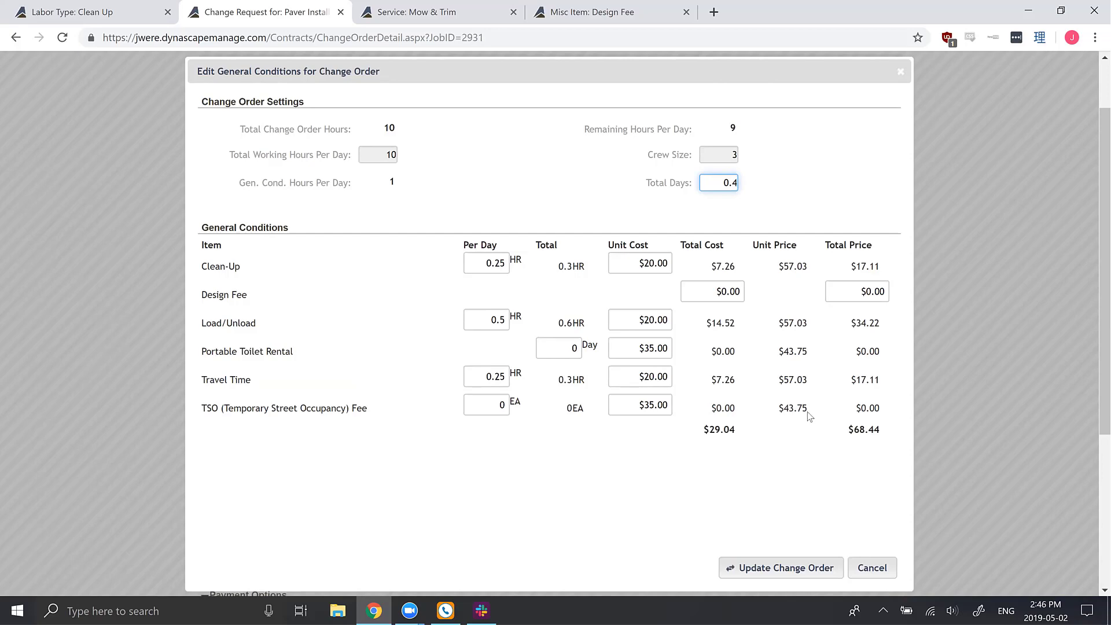
pyautogui.click(774, 564)
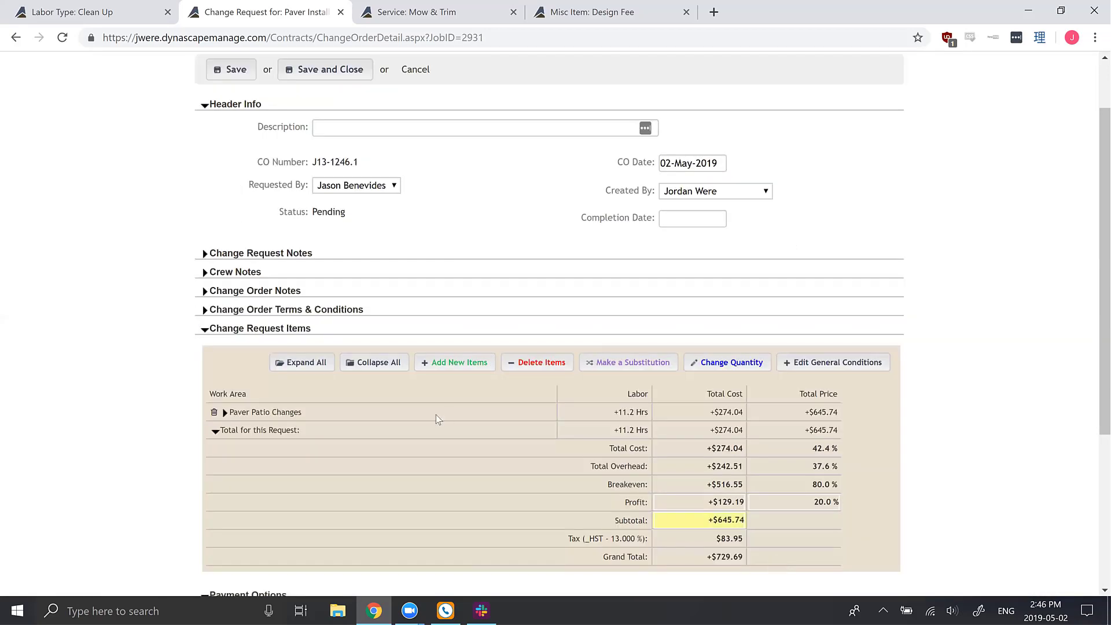
pyautogui.click(278, 365)
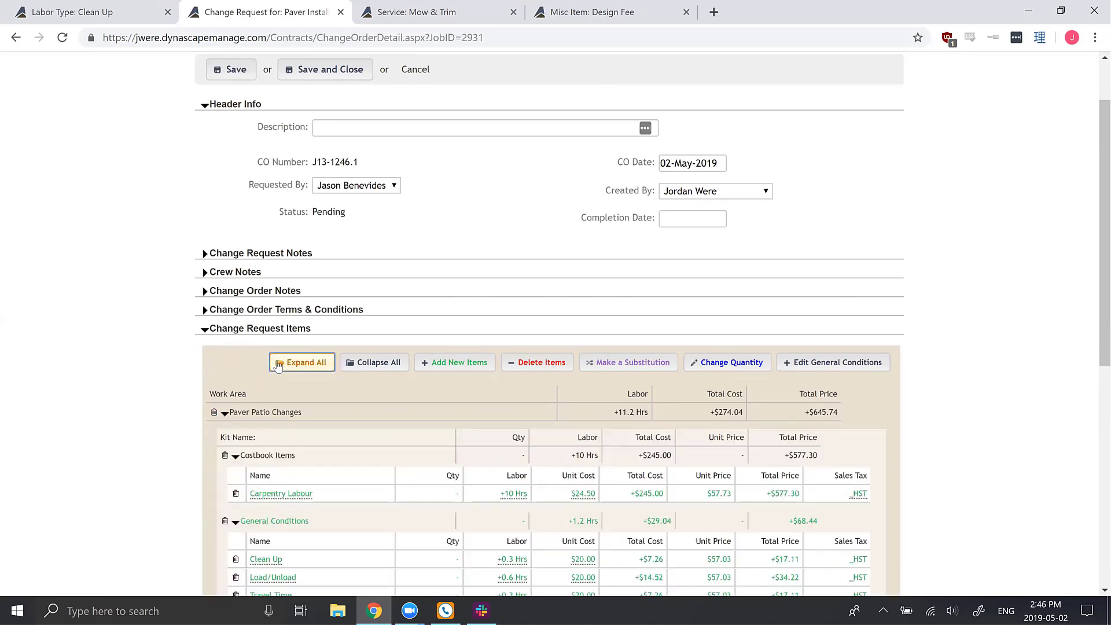
pyautogui.scroll(-1, 277, 360)
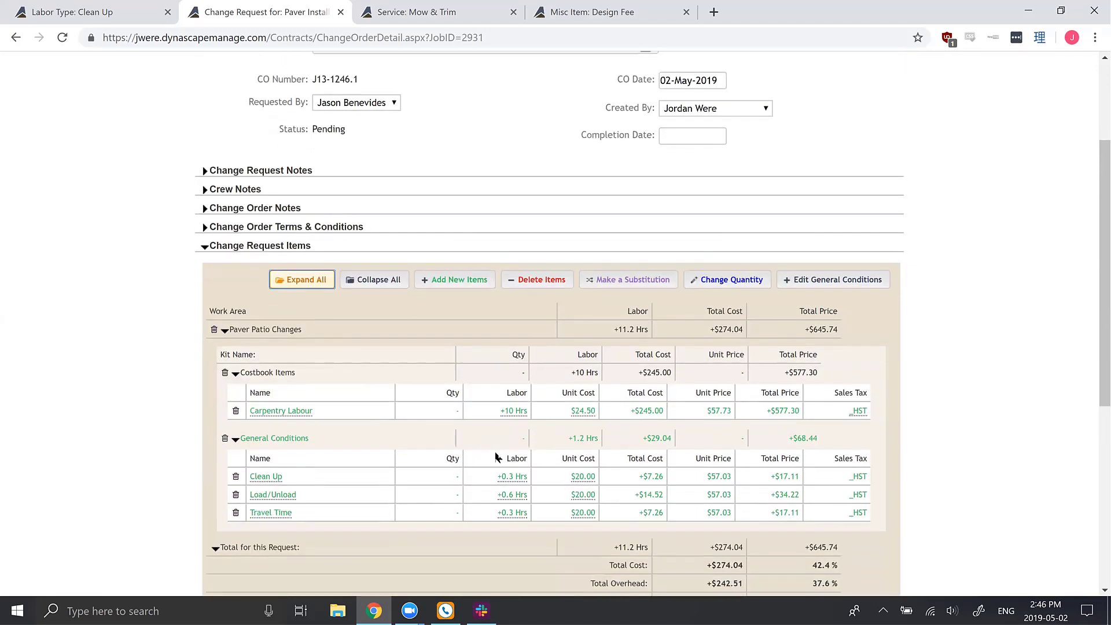
pyautogui.scroll(-1, 502, 459)
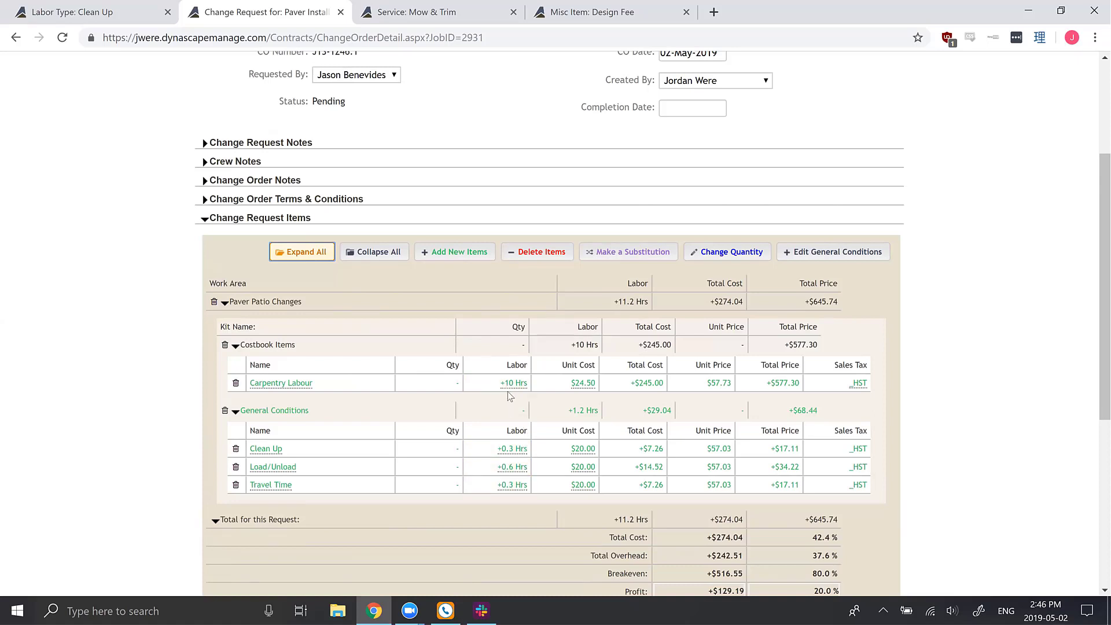
pyautogui.scroll(1, 510, 397)
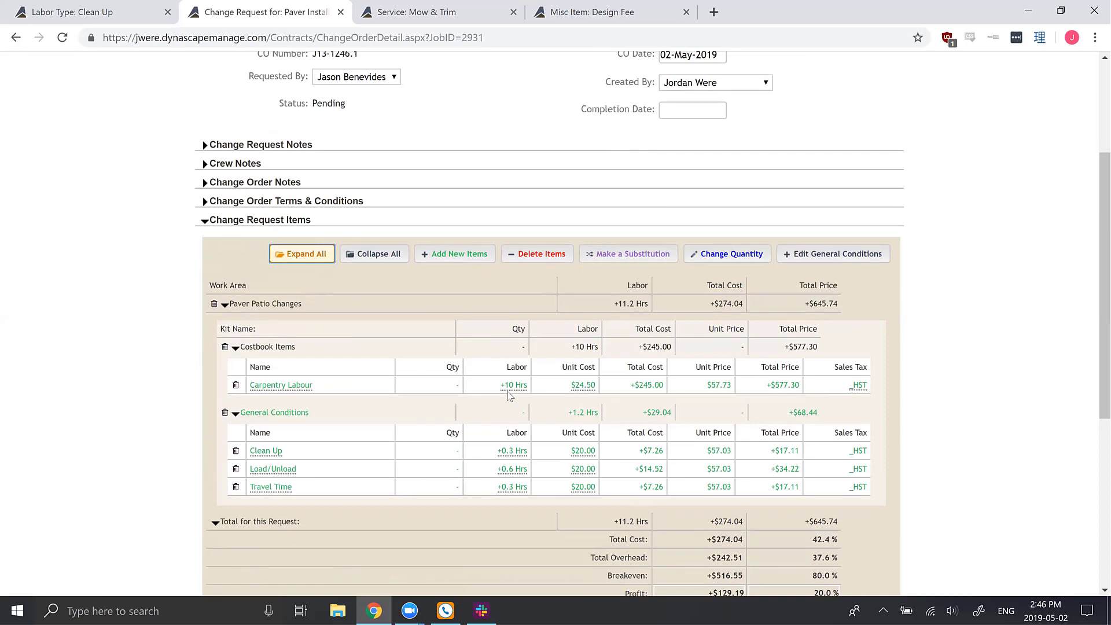
pyautogui.scroll(1, 509, 397)
pyautogui.scroll(3, 237, 143)
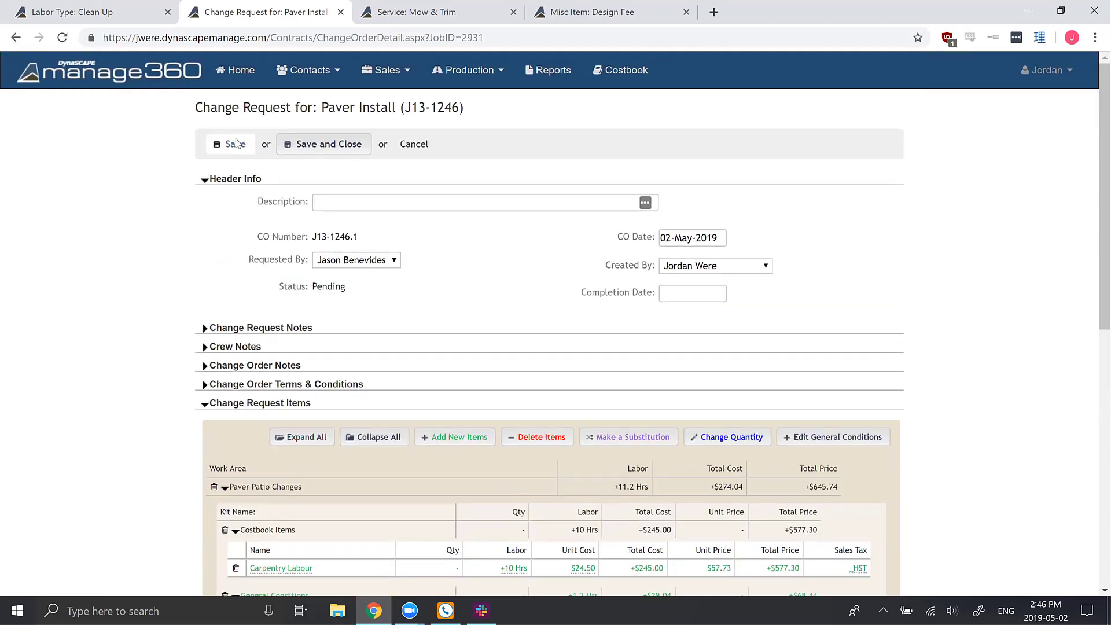
pyautogui.click(235, 142)
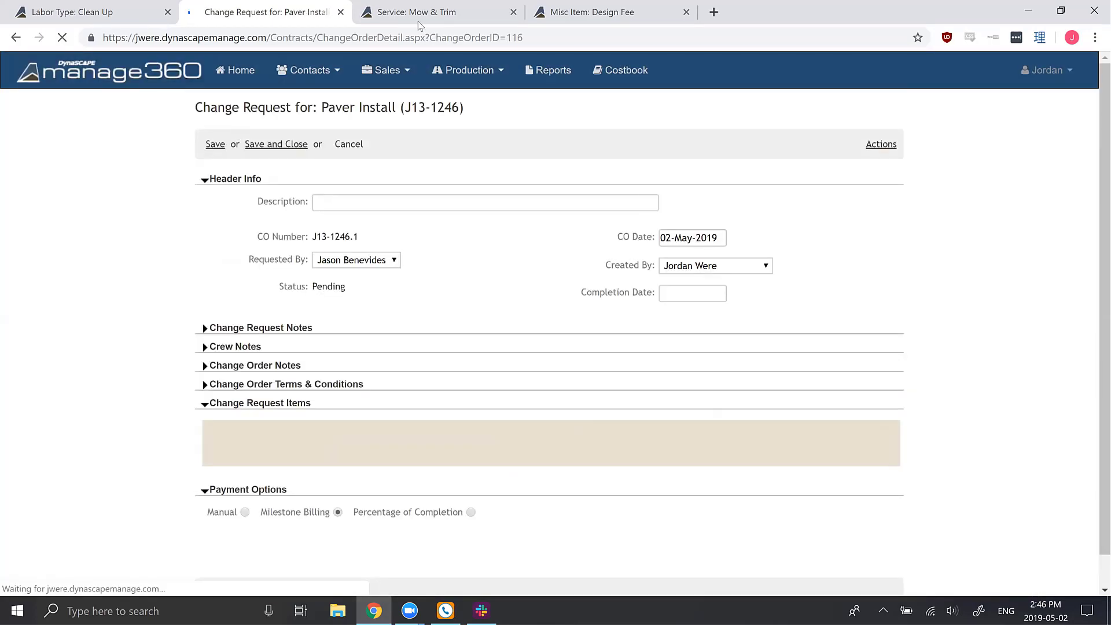
# Step: Review the Mow & Trim service's Mow Trim Blow items and its general conditions, and dismiss General Conditions without applying changes
pyautogui.click(431, 17)
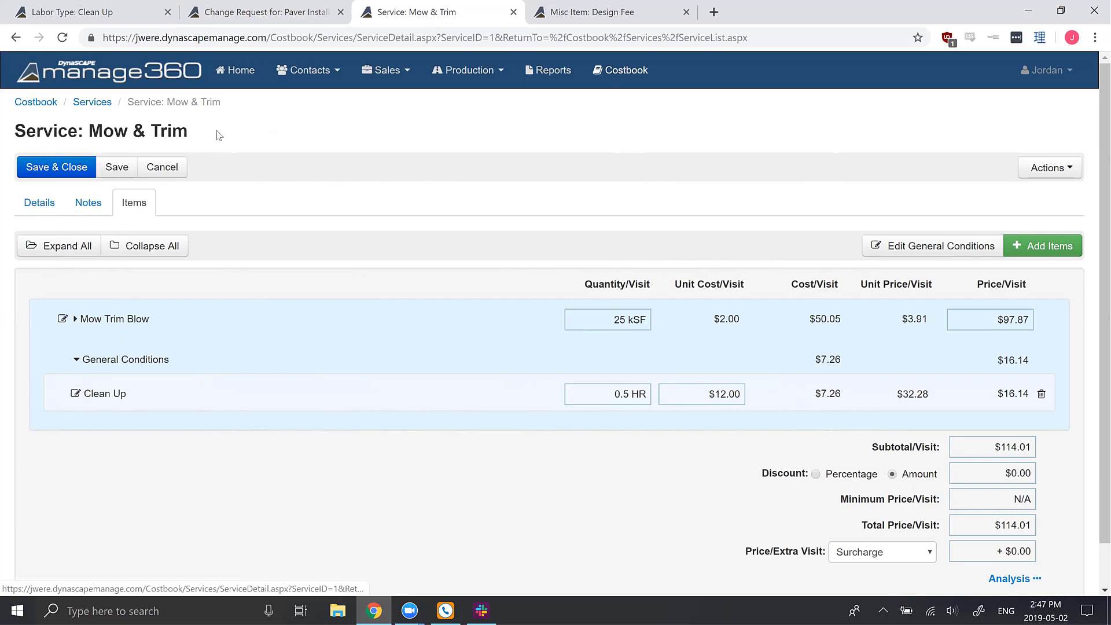
pyautogui.click(120, 320)
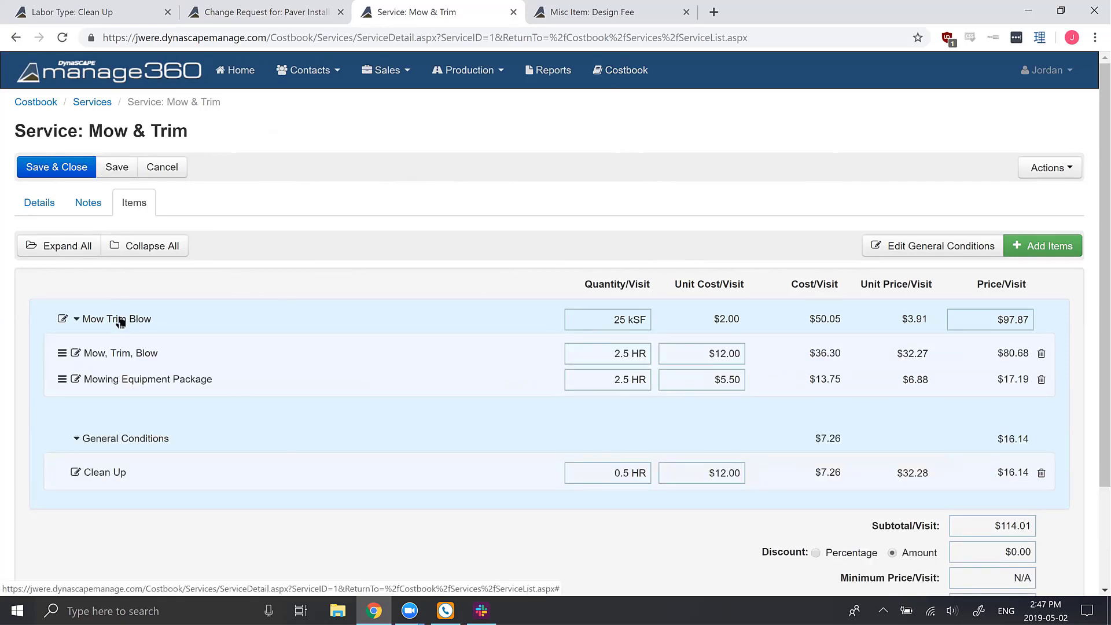
pyautogui.click(120, 320)
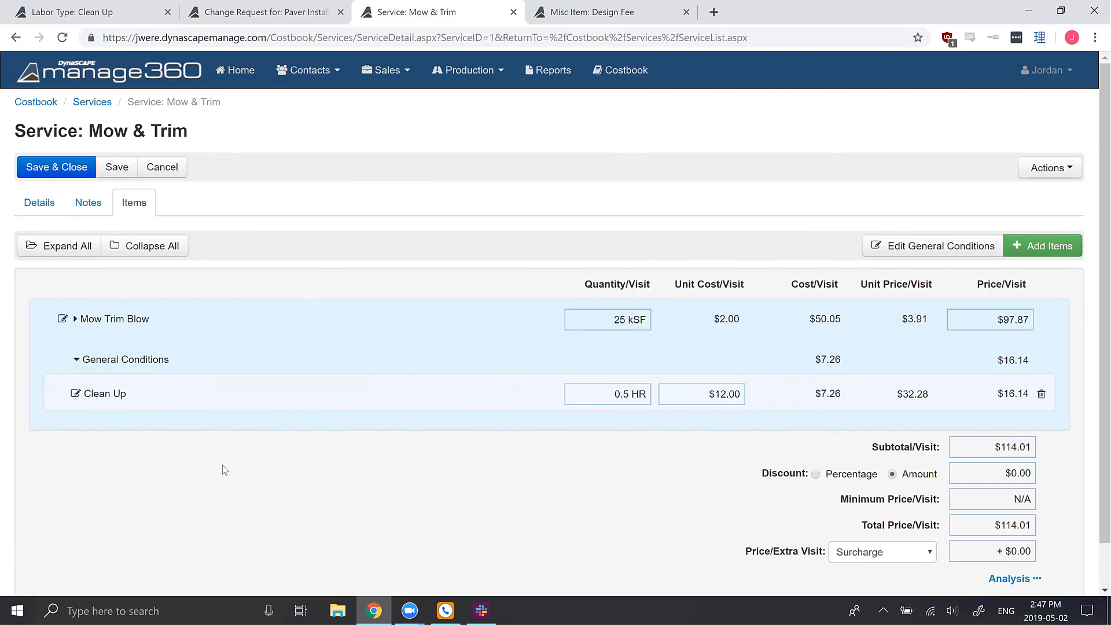
pyautogui.click(953, 255)
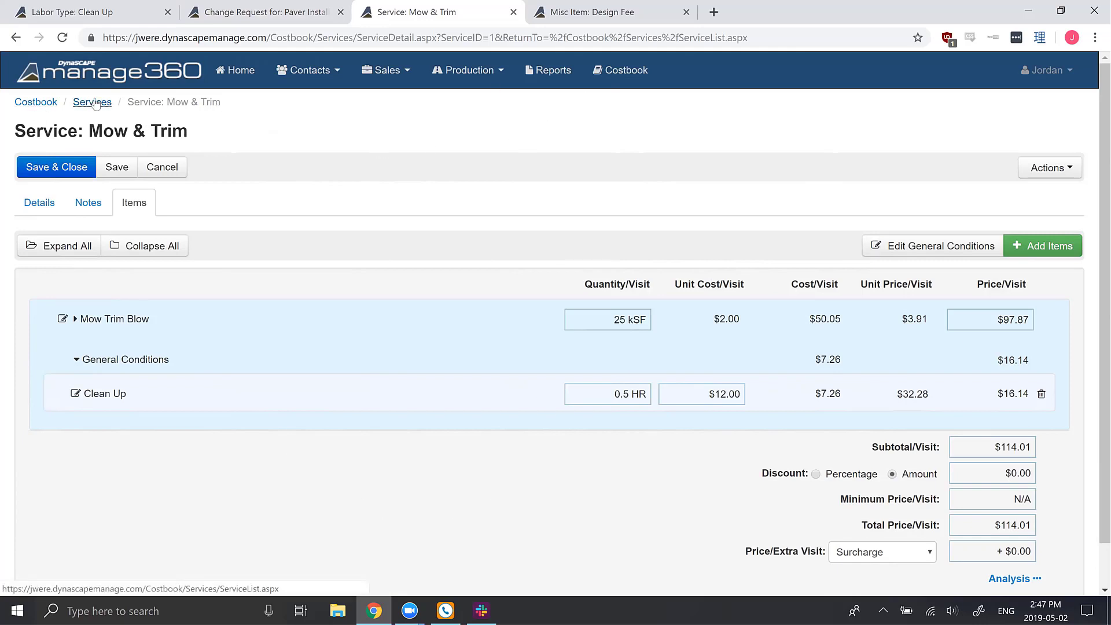
pyautogui.click(908, 250)
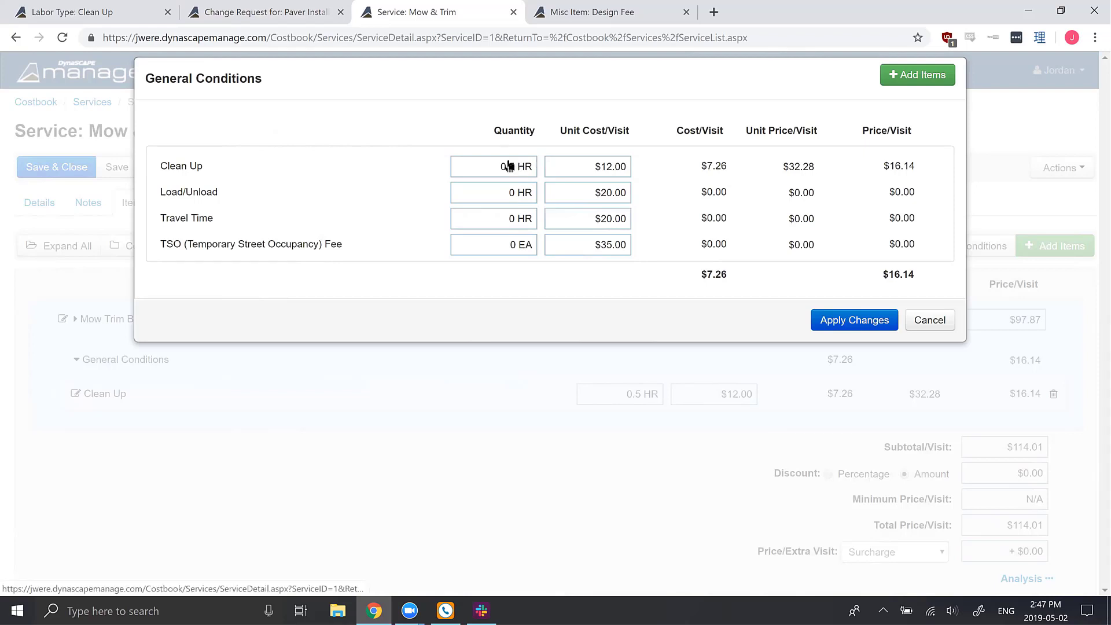
pyautogui.click(920, 322)
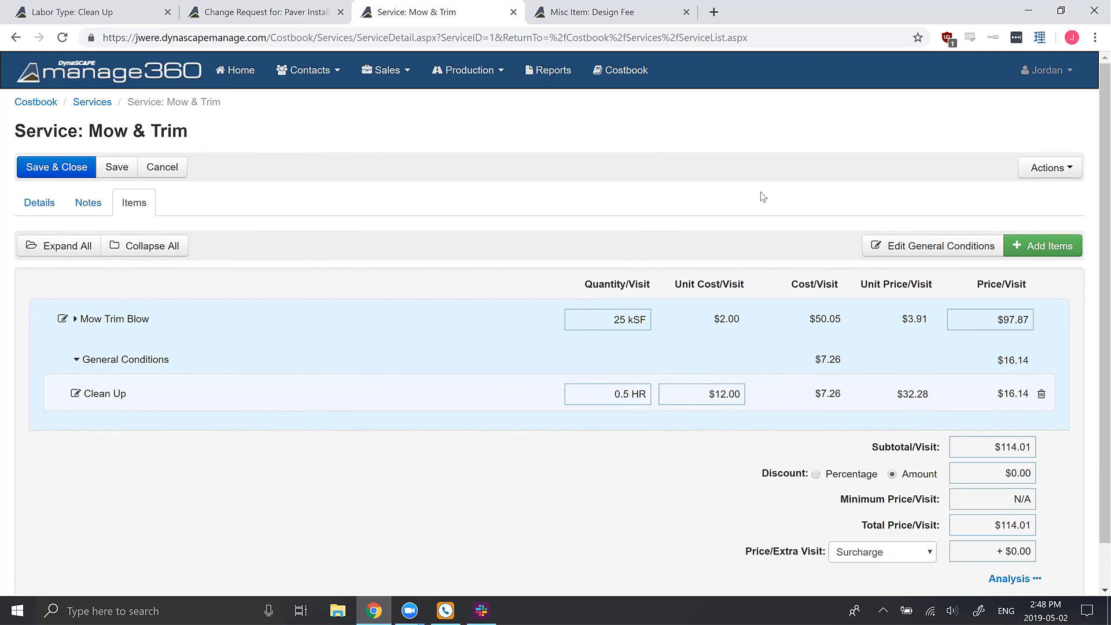
# Step: Leave the Paver Install change request and open the original estimate linked to the job
pyautogui.click(309, 17)
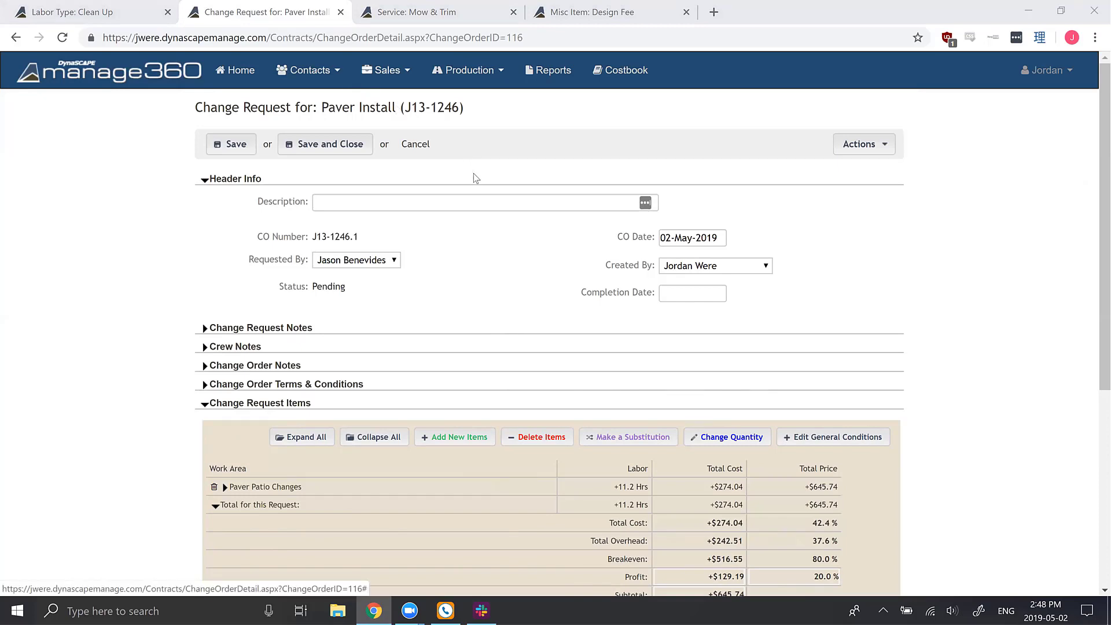
pyautogui.click(90, 7)
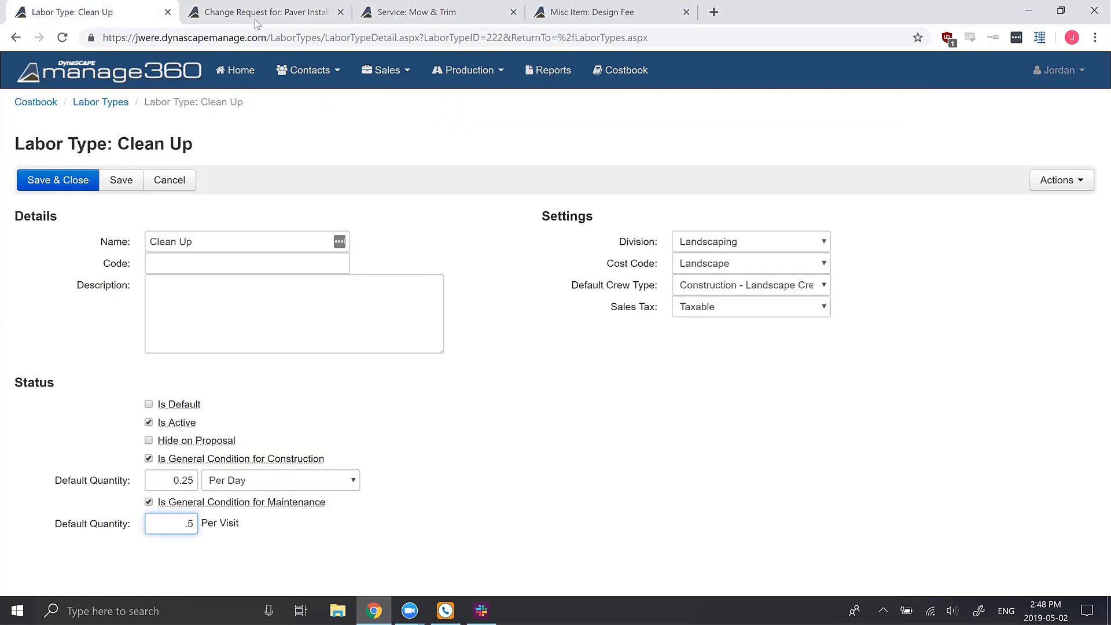
pyautogui.click(255, 18)
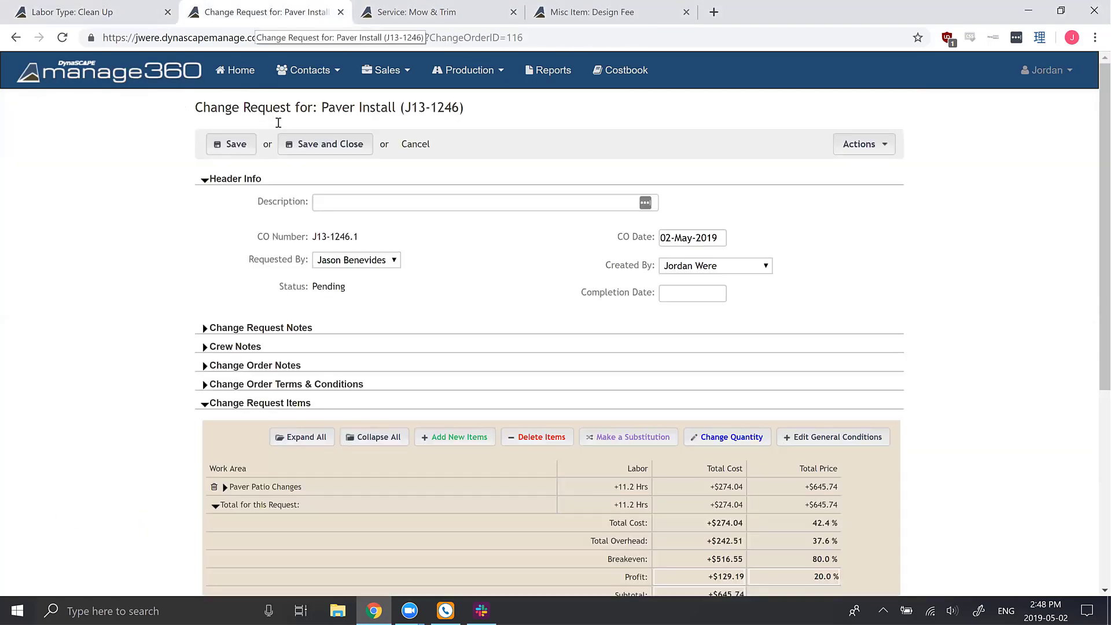
pyautogui.click(415, 147)
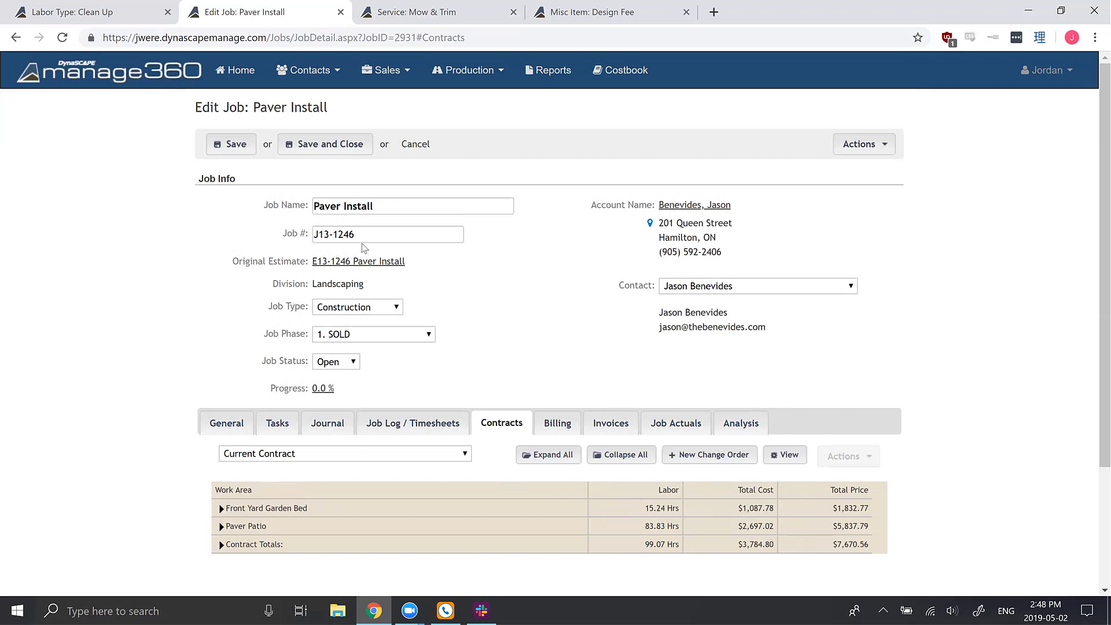
pyautogui.click(355, 262)
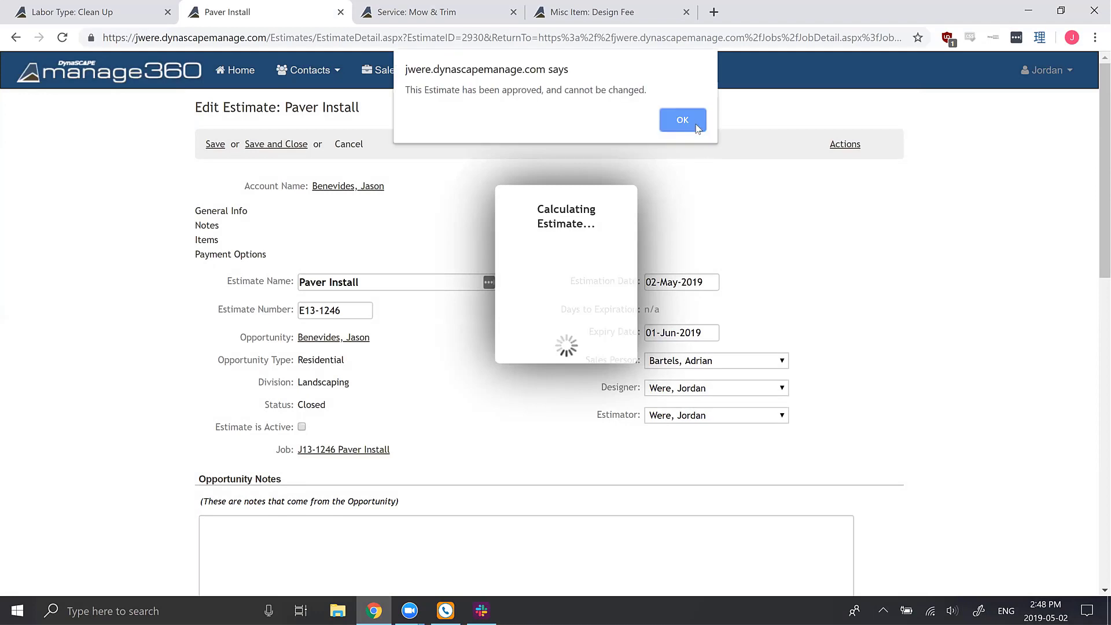
pyautogui.click(695, 123)
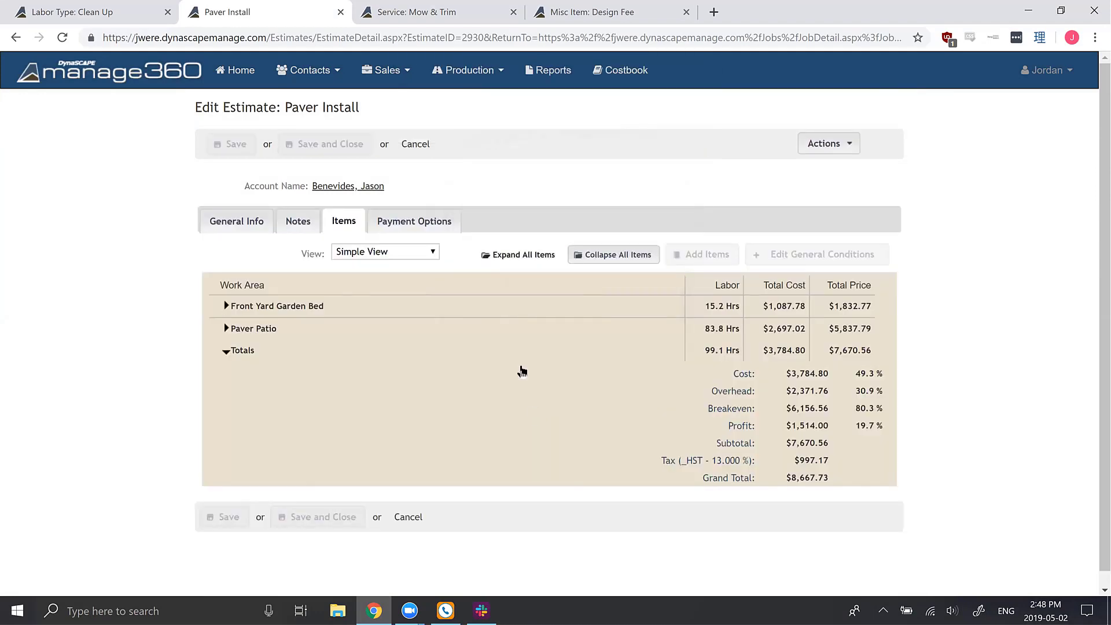
# Step: Expand all estimate items and compare the general conditions hours of Front Yard Garden Bed and Paver Patio with their labor
pyautogui.scroll(-2, 185, 354)
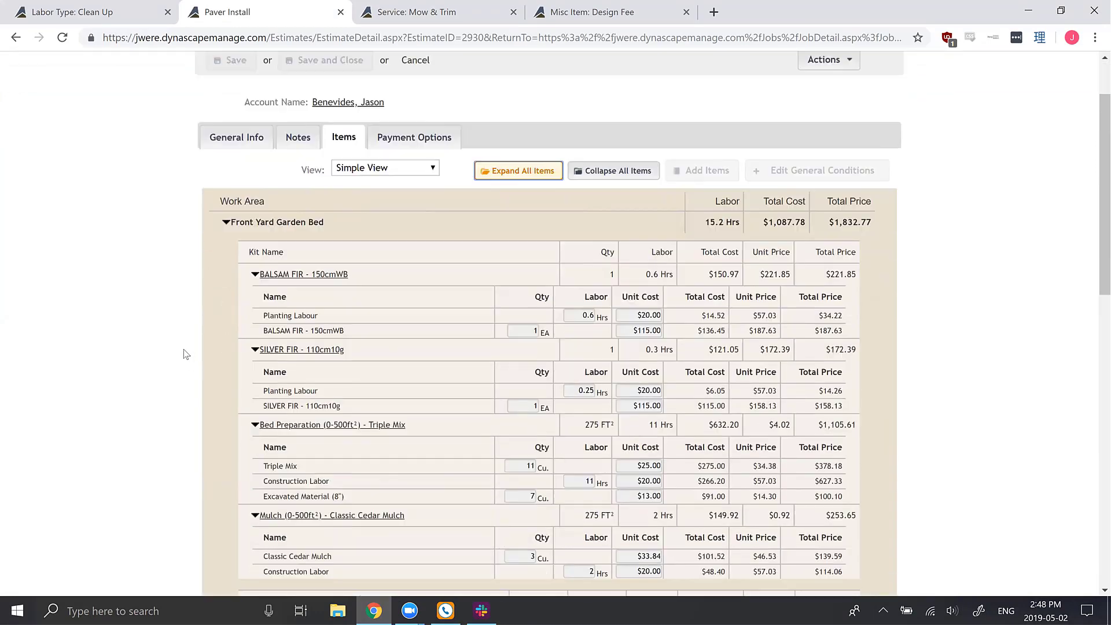
pyautogui.scroll(-4, 186, 349)
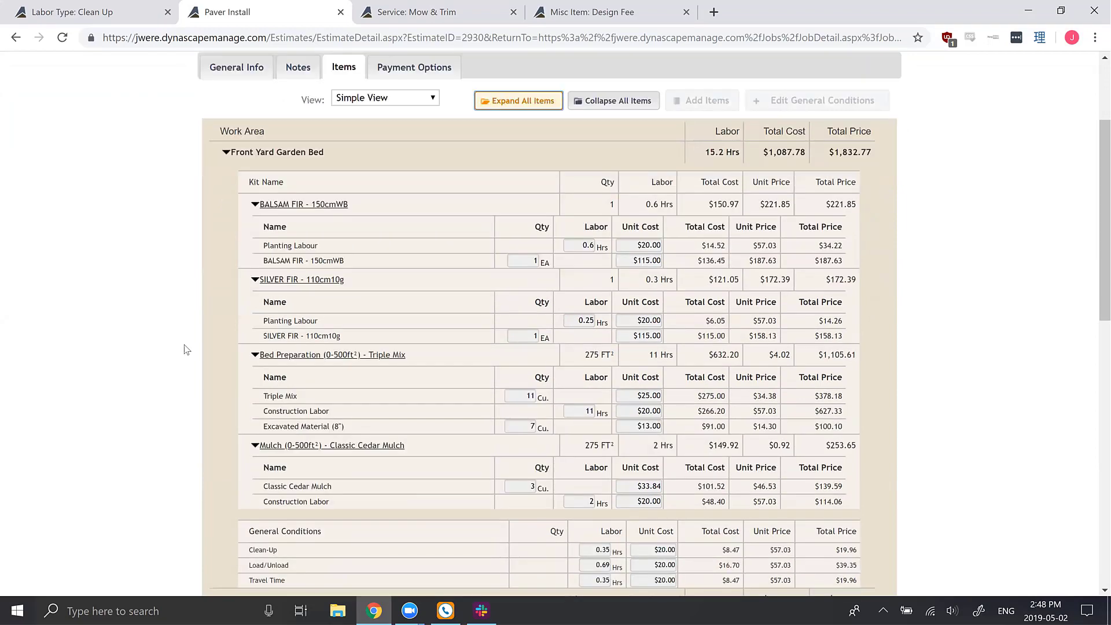
pyautogui.scroll(-6, 587, 224)
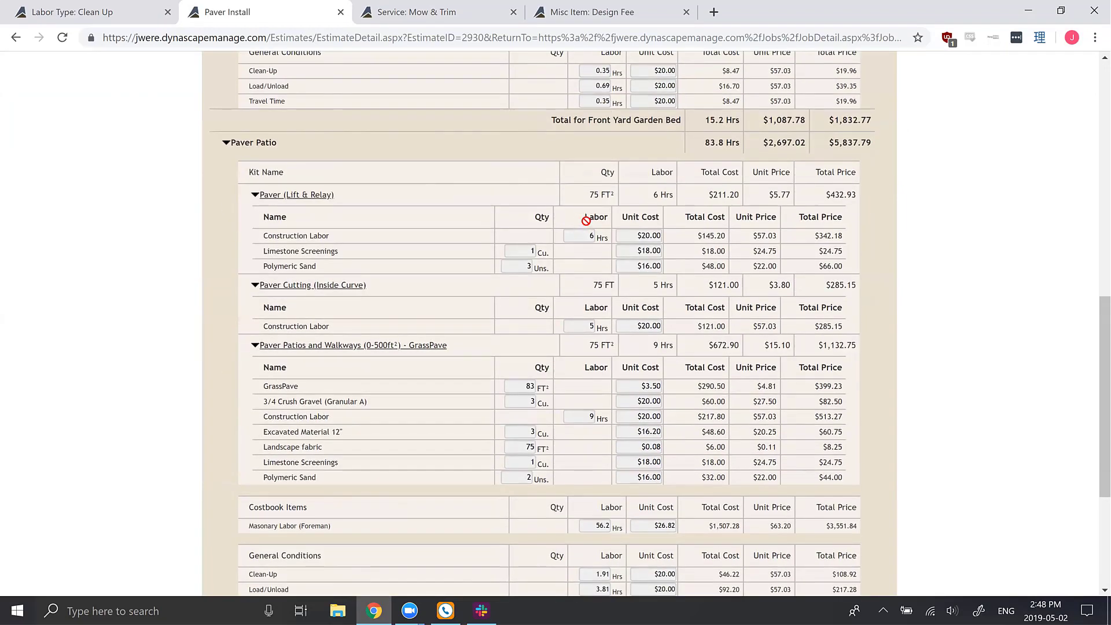
pyautogui.scroll(4, 590, 278)
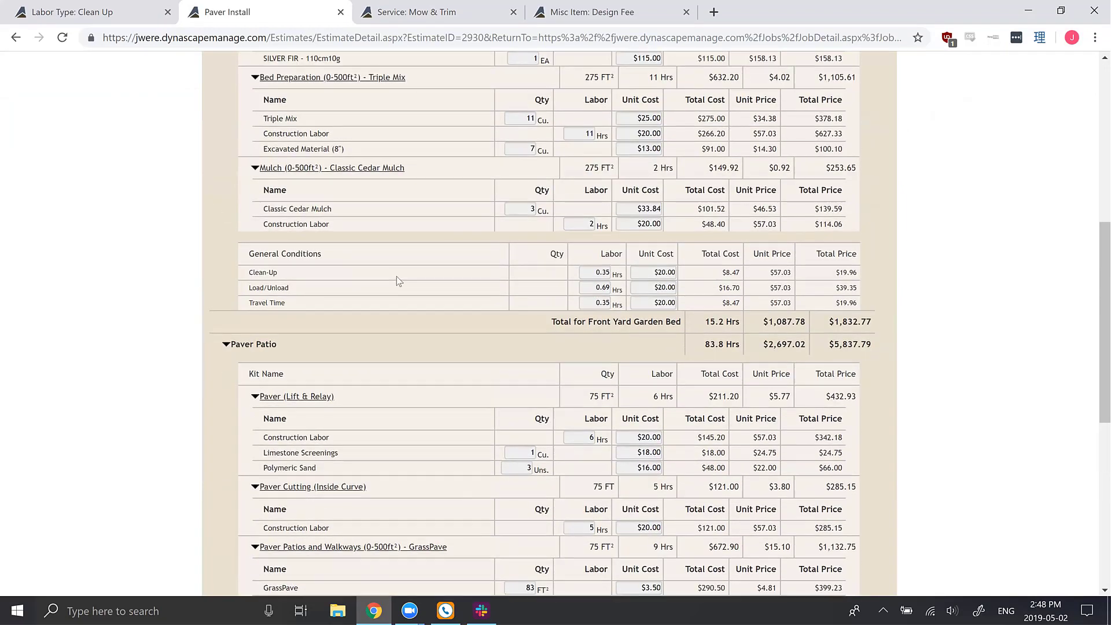
pyautogui.scroll(3, 397, 276)
pyautogui.scroll(1, 388, 248)
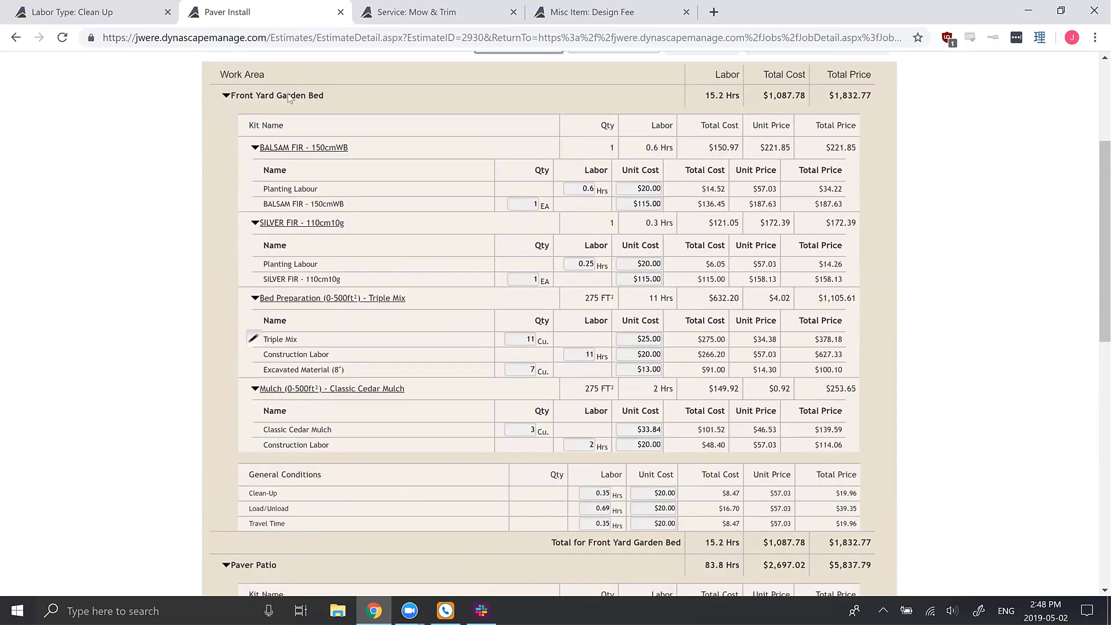
pyautogui.scroll(-2, 370, 211)
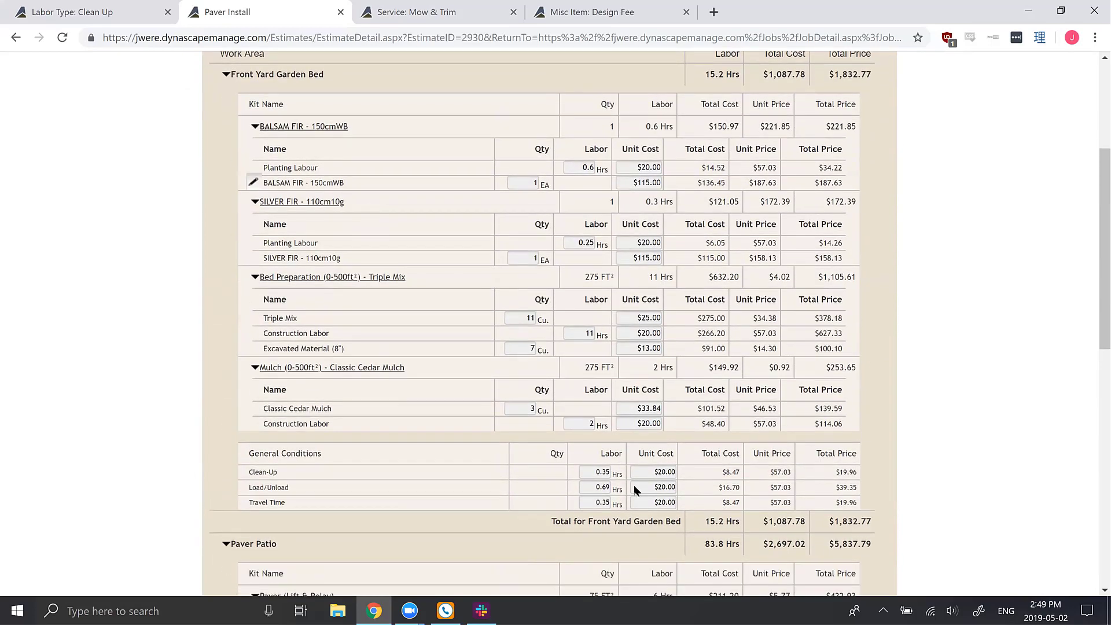
pyautogui.scroll(-1, 394, 433)
pyautogui.scroll(-5, 395, 433)
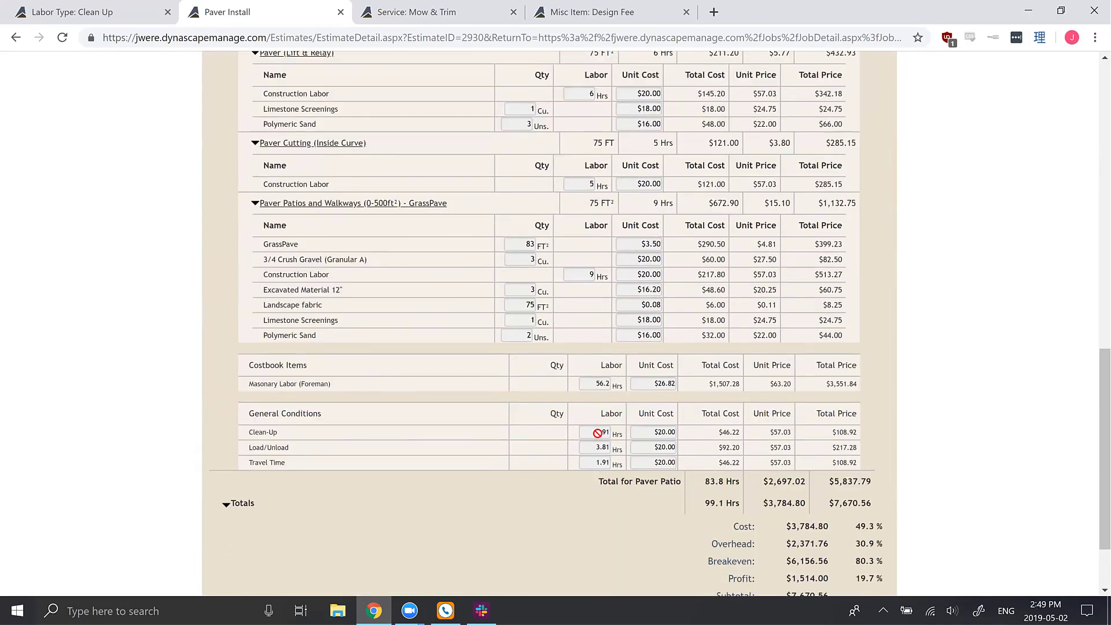
pyautogui.scroll(3, 604, 464)
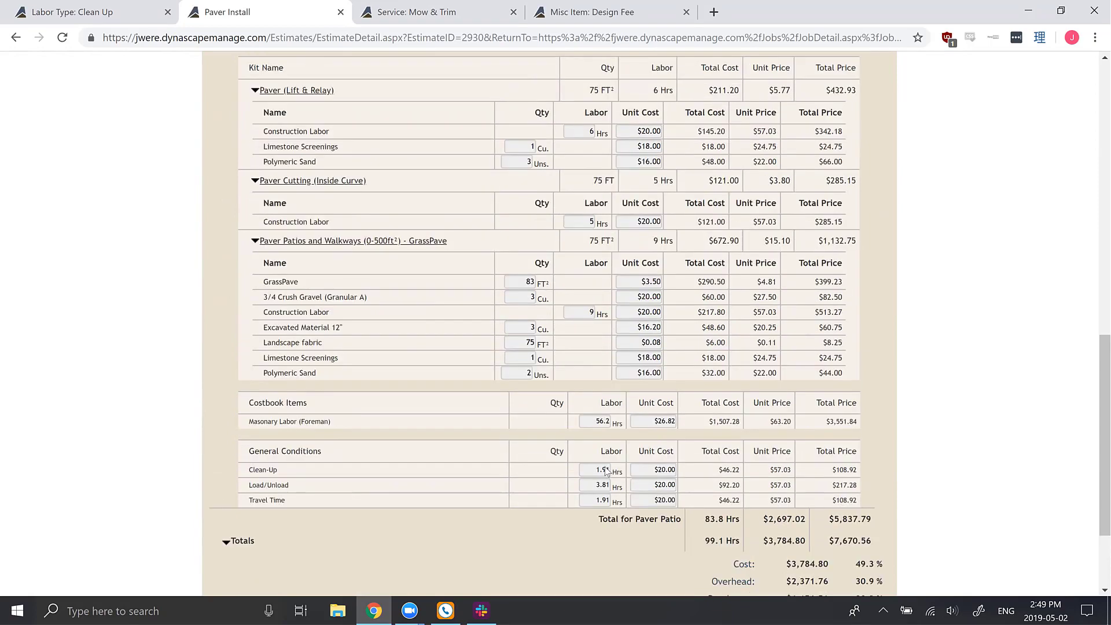
# Step: Review the Paver Patio kits' labor, the Masonry Labor (Foreman) hours and the work area's Clean-Up, Load/Unload and Travel Time hours
pyautogui.scroll(-1, 606, 469)
pyautogui.scroll(1, 605, 469)
pyautogui.scroll(-1, 606, 469)
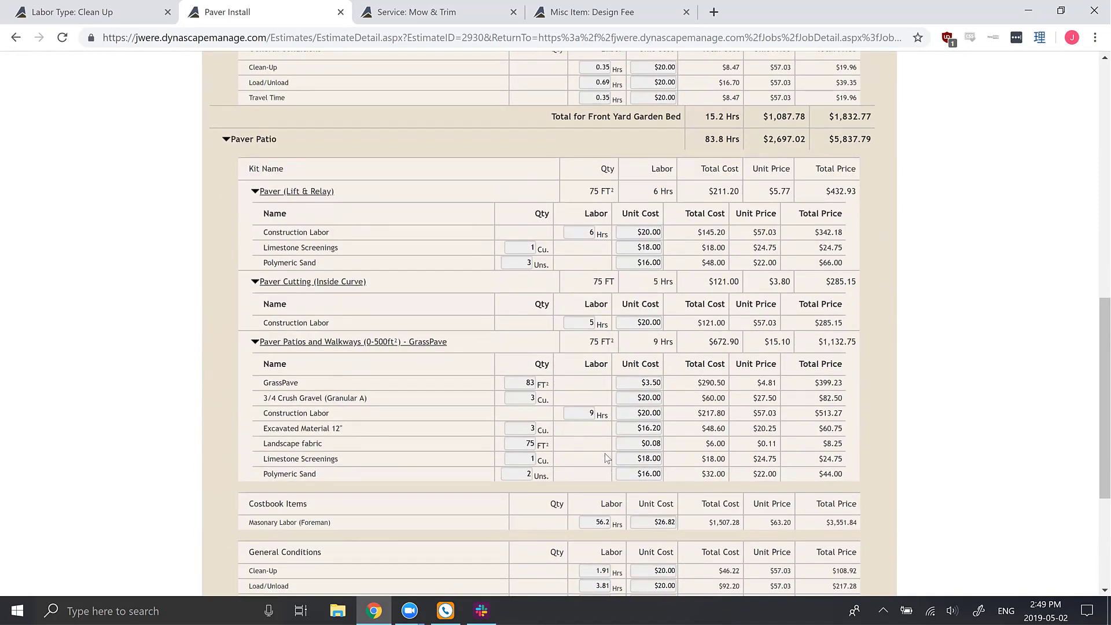
pyautogui.scroll(-1, 605, 457)
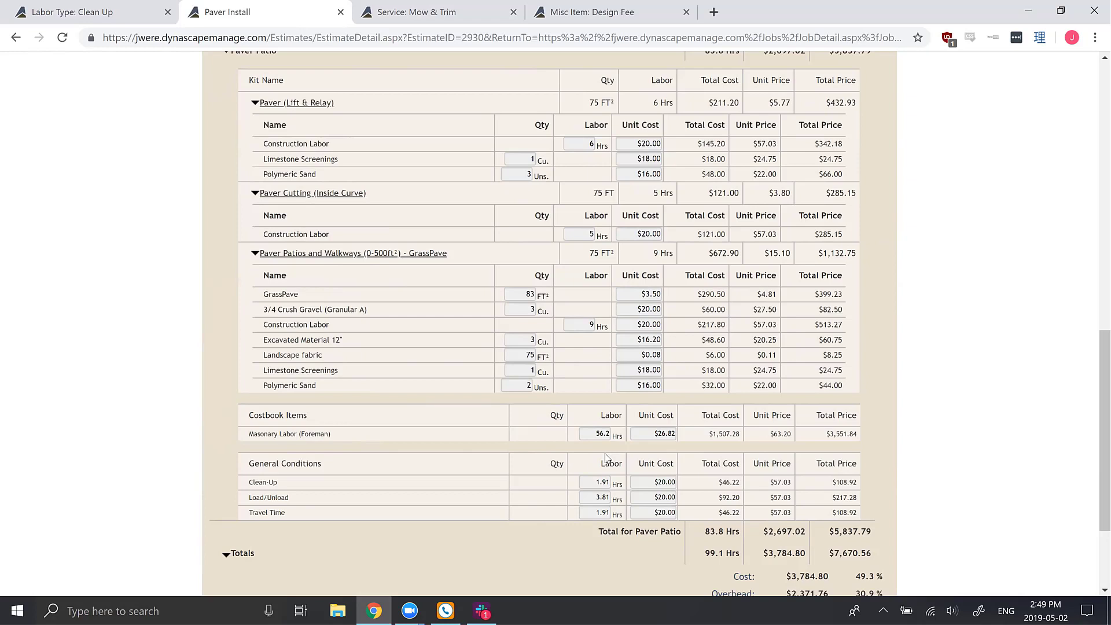
pyautogui.scroll(2, 605, 454)
pyautogui.scroll(-2, 605, 454)
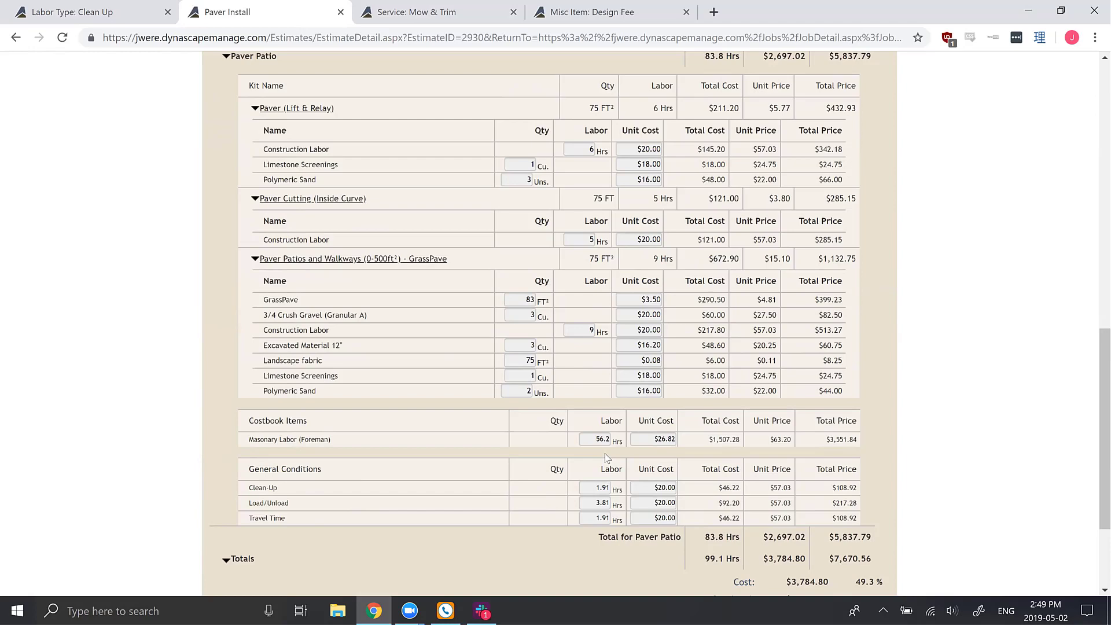
pyautogui.scroll(1, 606, 458)
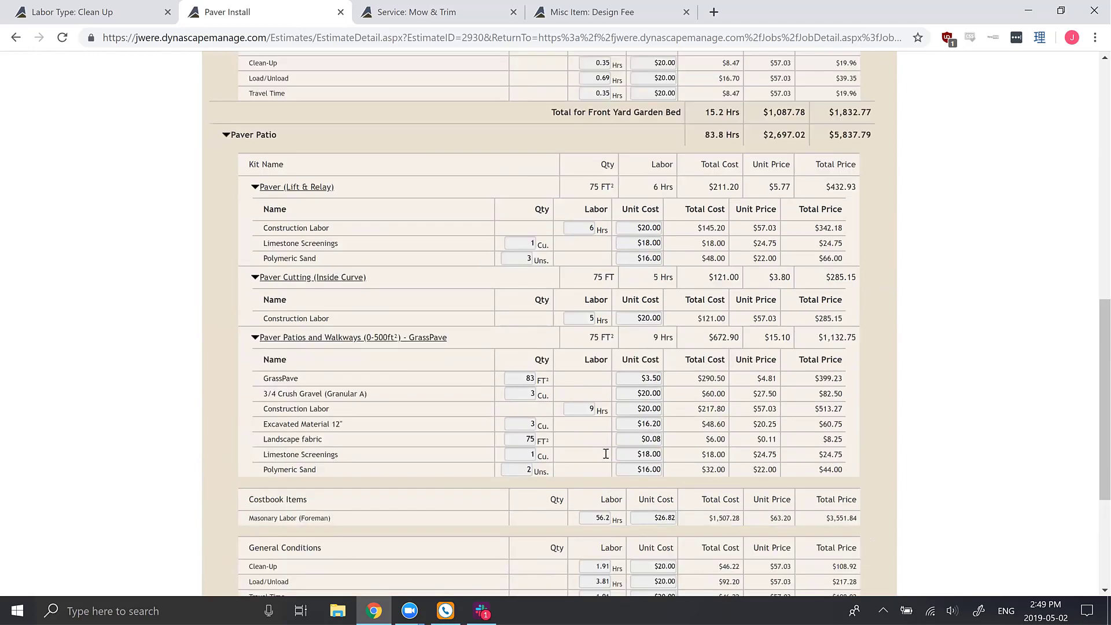
# Step: Check the estimate's general conditions editing option, and review both work areas from Front Yard Garden Bed through the estimate totals
pyautogui.scroll(6, 741, 359)
pyautogui.scroll(4, 866, 253)
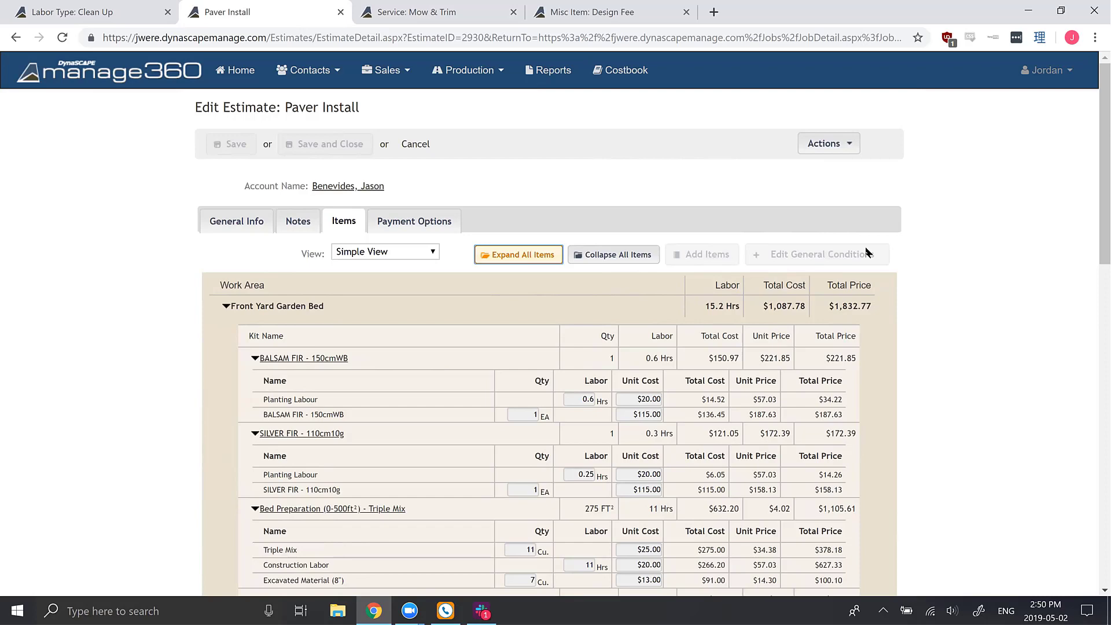
pyautogui.scroll(-1, 866, 251)
pyautogui.scroll(-7, 867, 248)
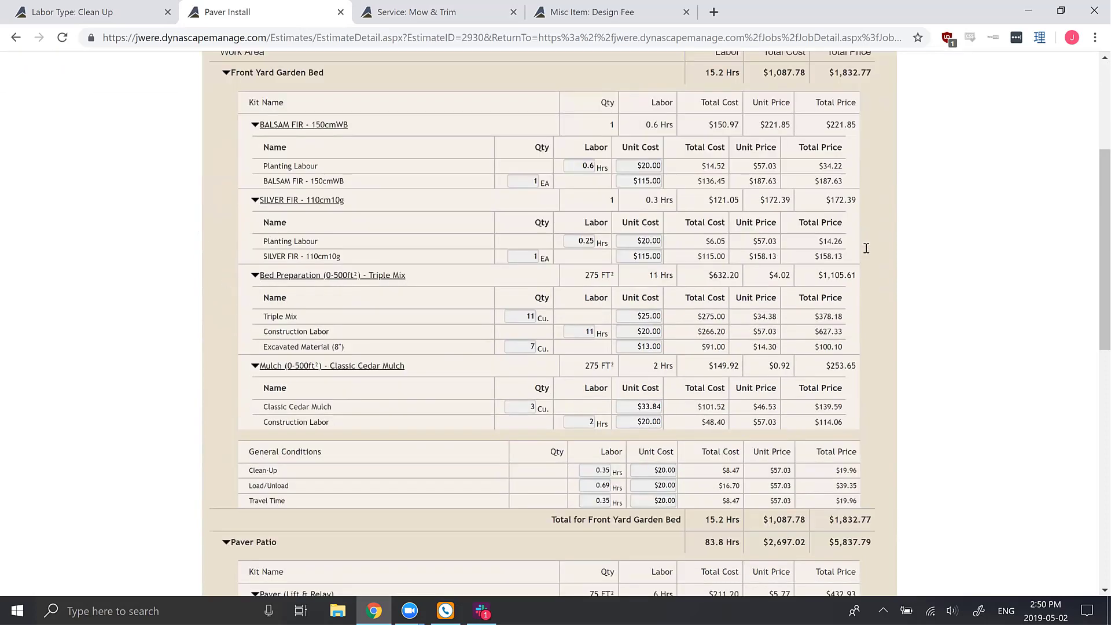
pyautogui.scroll(-2, 866, 244)
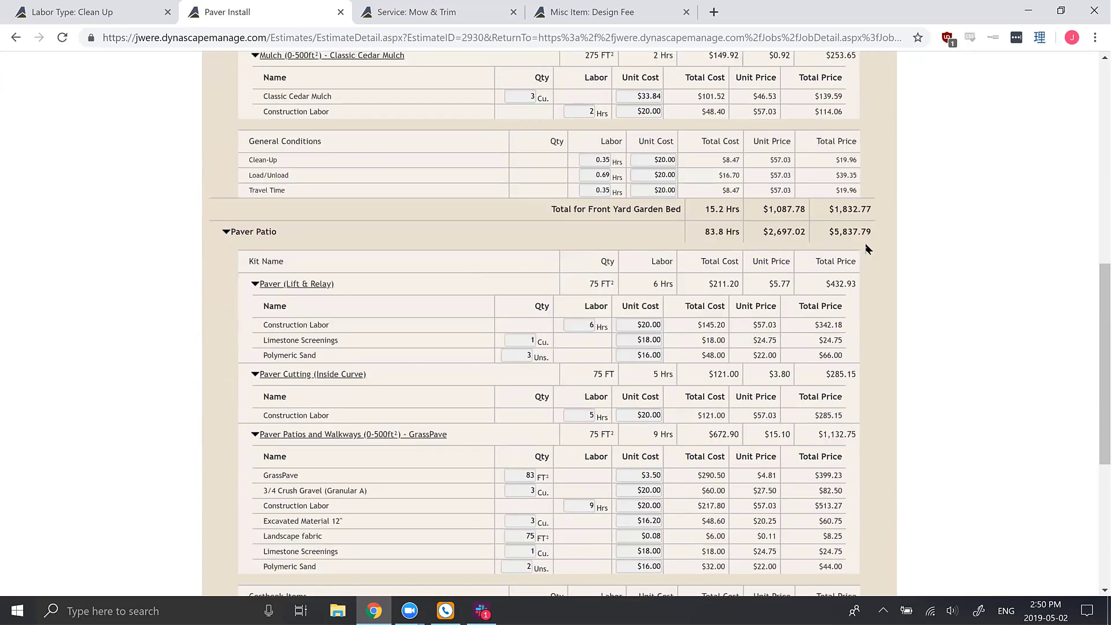
pyautogui.scroll(-5, 866, 243)
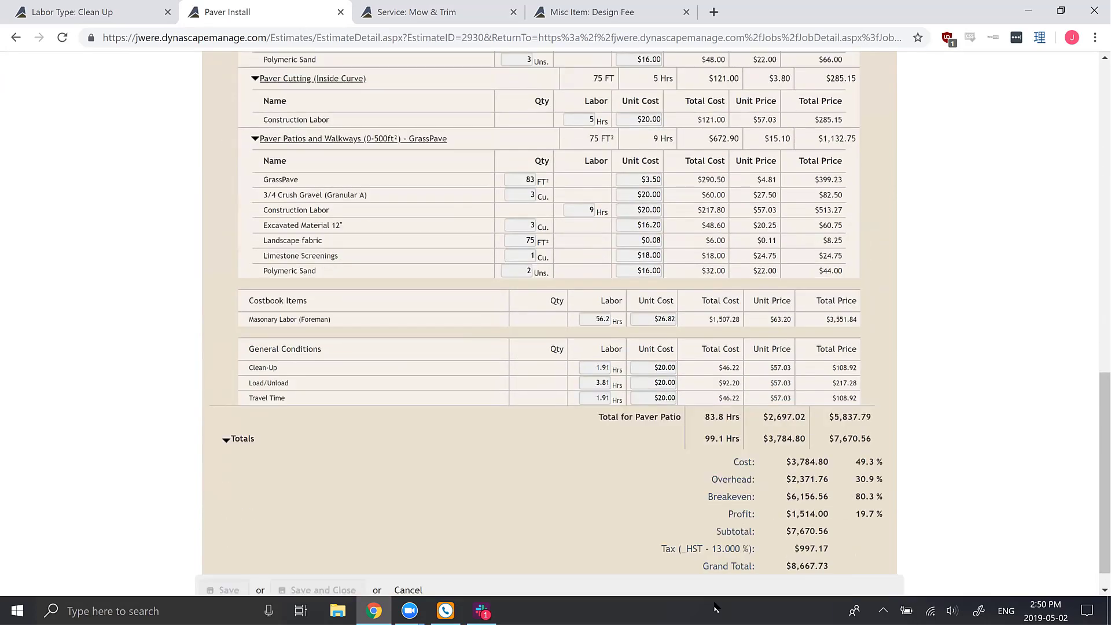